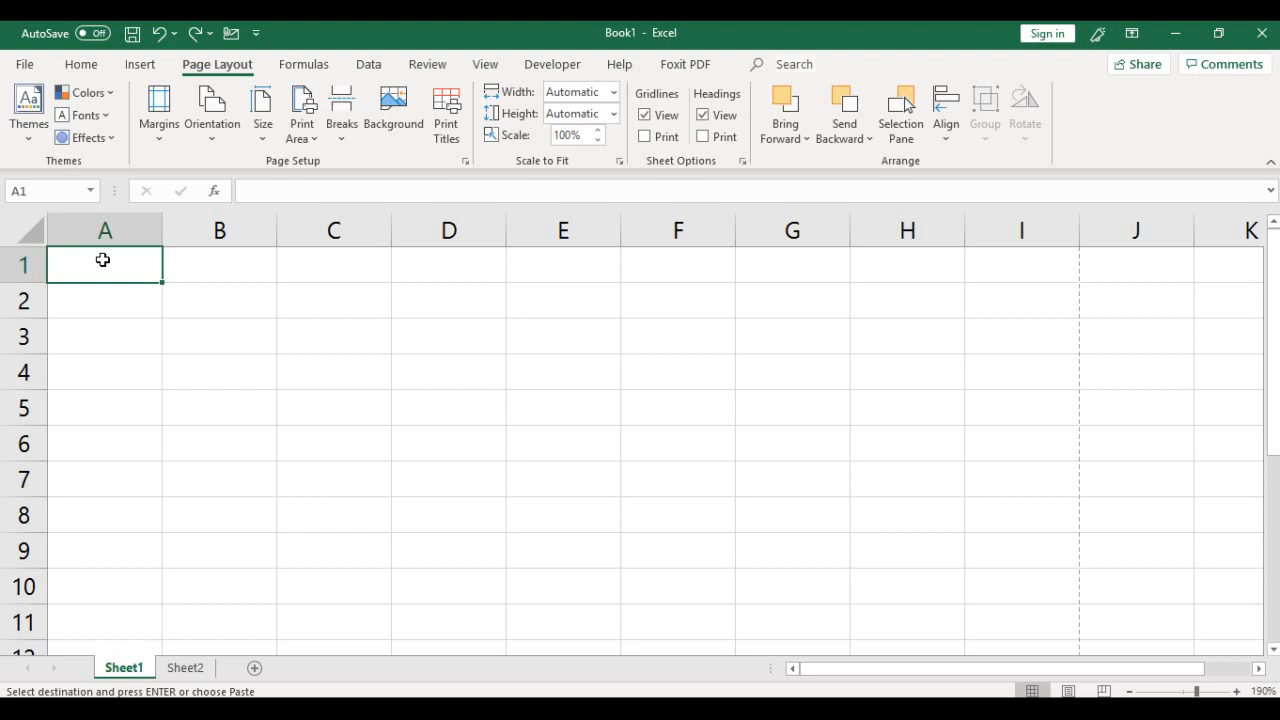
- Fill A1:E3 with headers Addition, Subtraction, Multiply, Divide from B1, and rows Class A (10, 60, 8, 20) and Class B (25, 40, 4, 2)
type("Addition\tSubtractio\tMultiply\tDivide Class A\t10\t60\t8\t20 Class B\t25\t40\t4\t2")
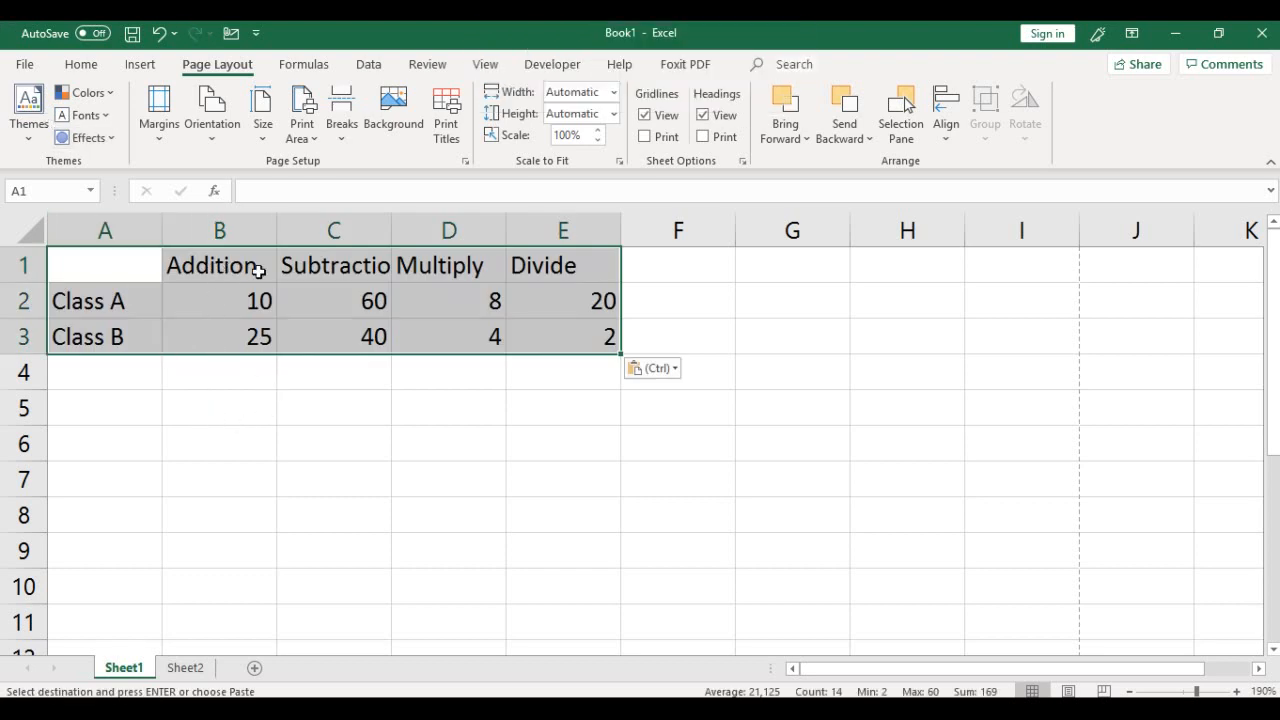
- Change the header in D1 to Multiplication and the header in E1 to Division
left_click(471, 266)
double_click(481, 268)
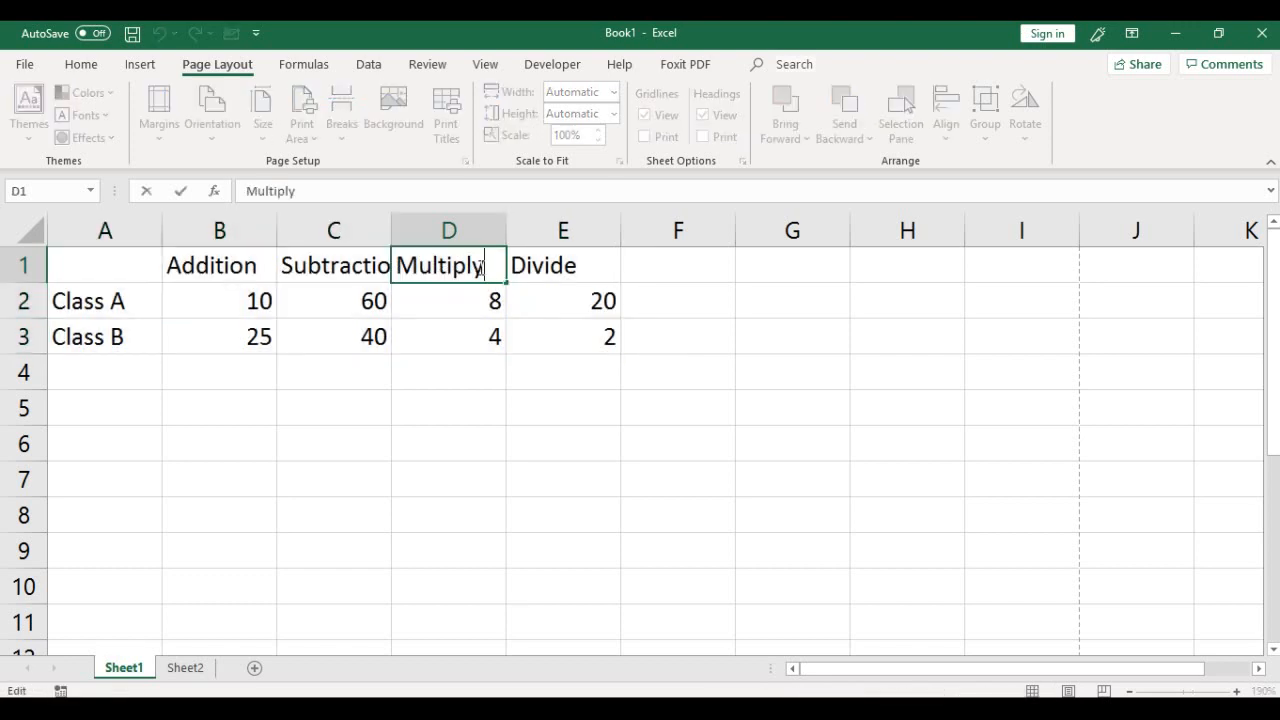
key("BackSpace")
type("i")
type("cat")
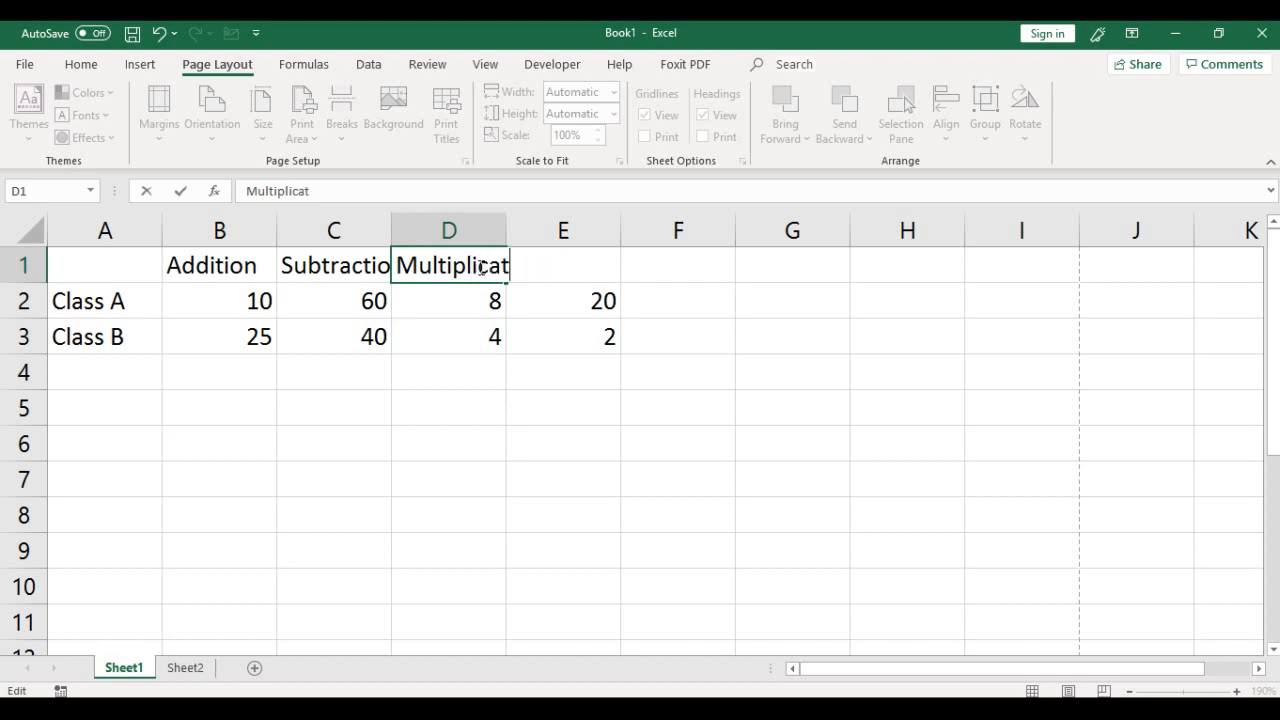
type("ion")
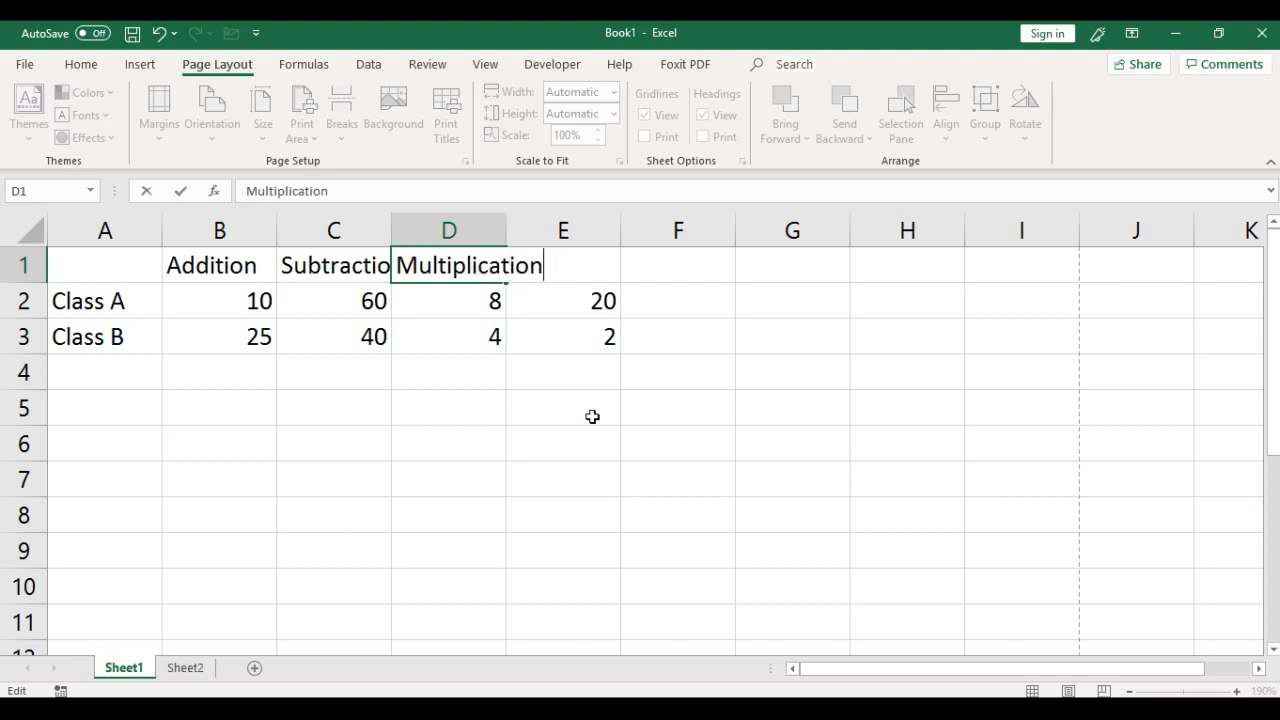
key("Tab")
double_click(587, 267)
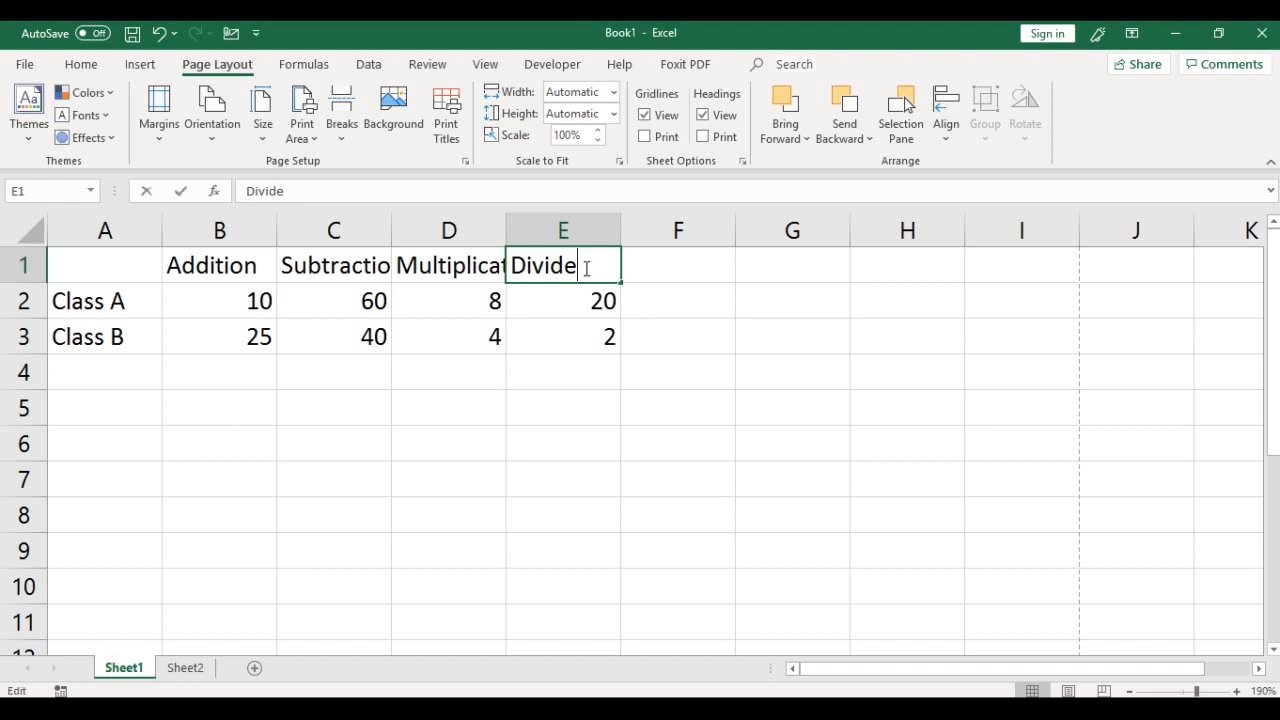
key("BackSpace")
key("BackSpace")
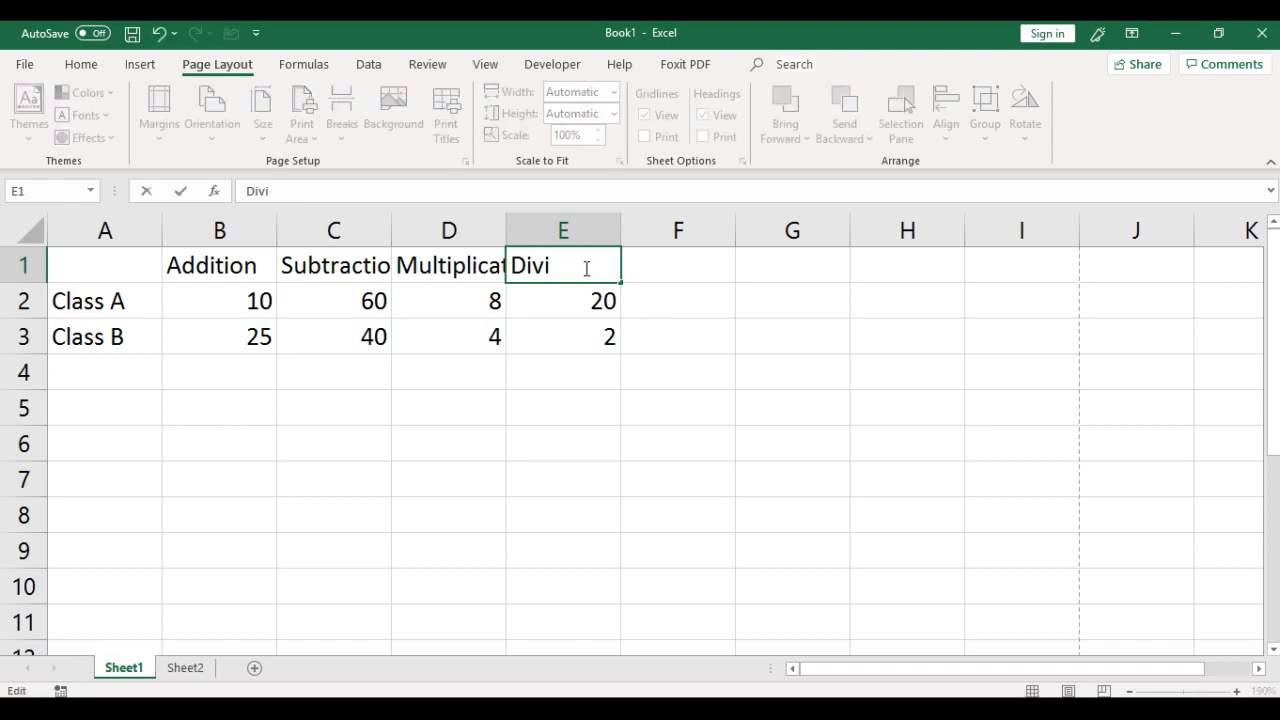
type("sion")
left_click(374, 398)
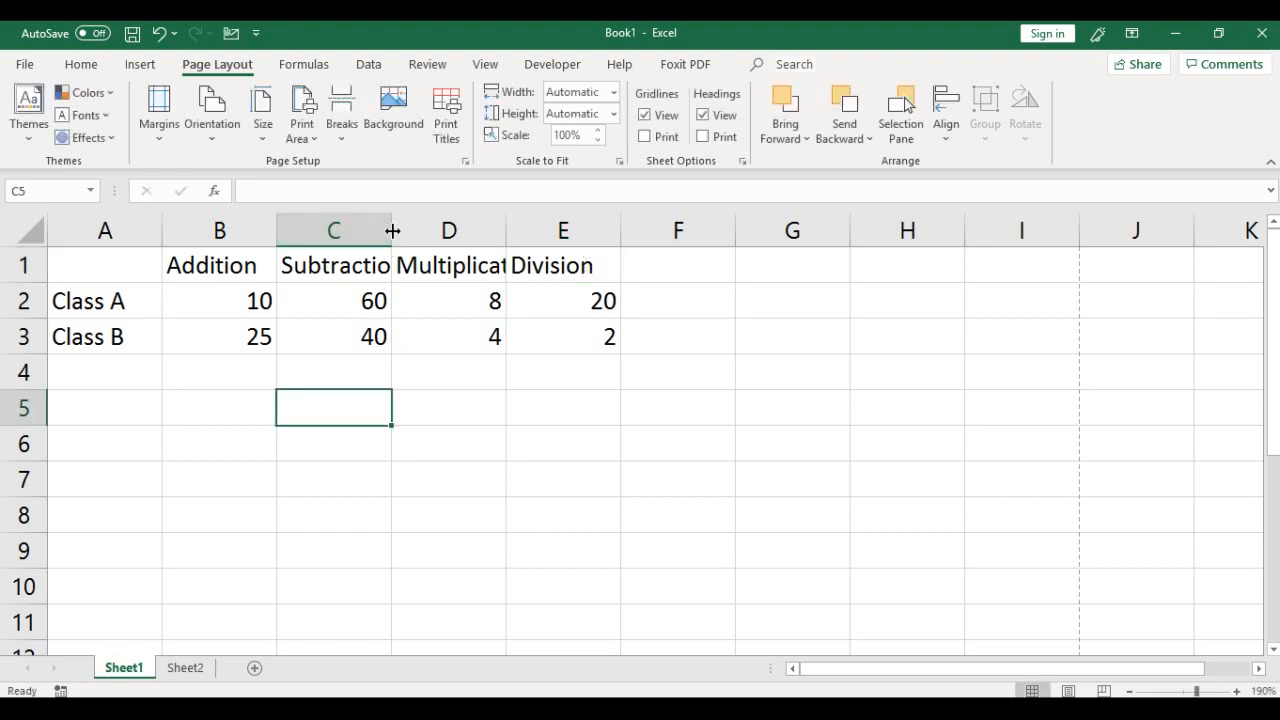
- Auto-fit the widths of columns C and D to their full header text
double_click(392, 231)
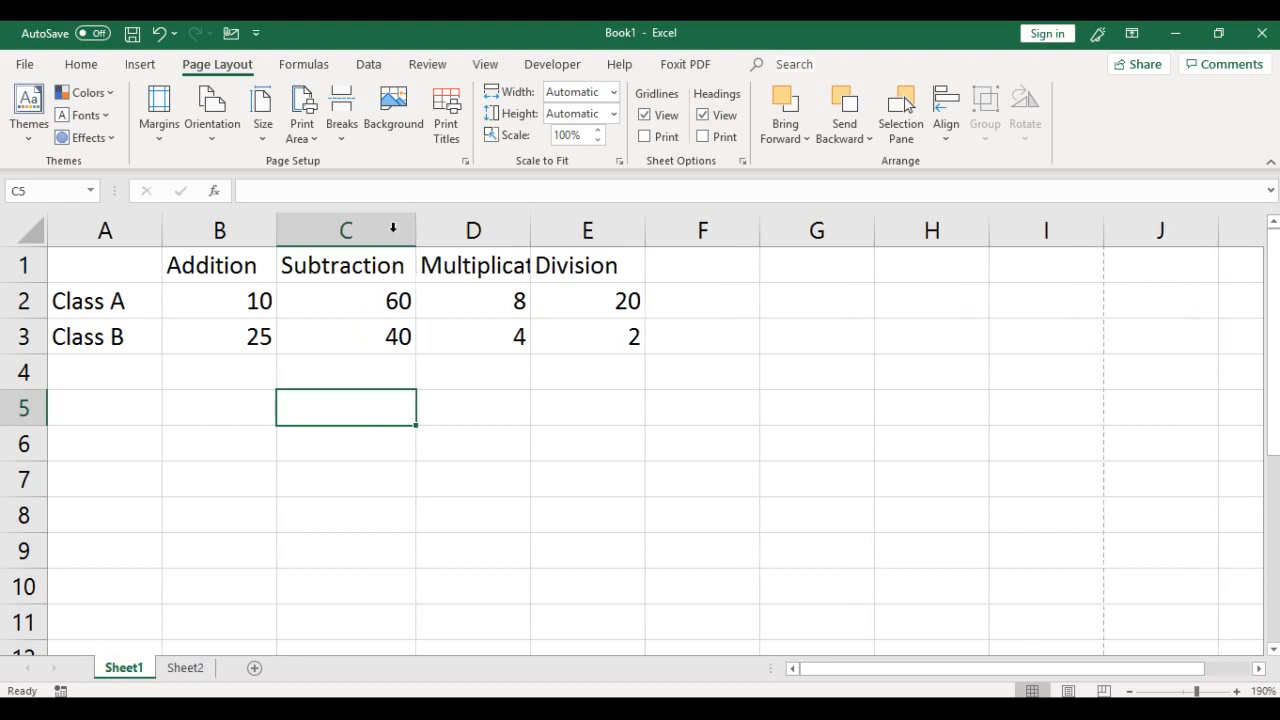
double_click(531, 228)
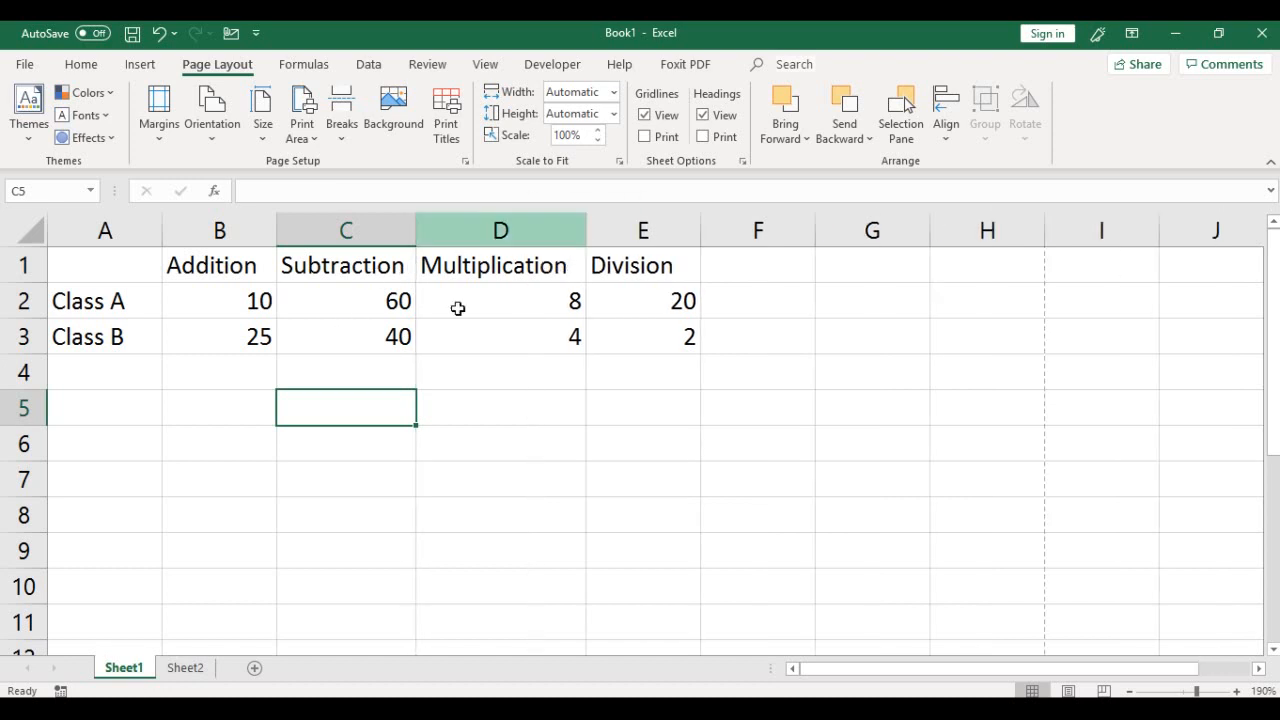
- Enter the formula =B2+B3 in B4 to add the two class values in the Addition column
left_click(211, 266)
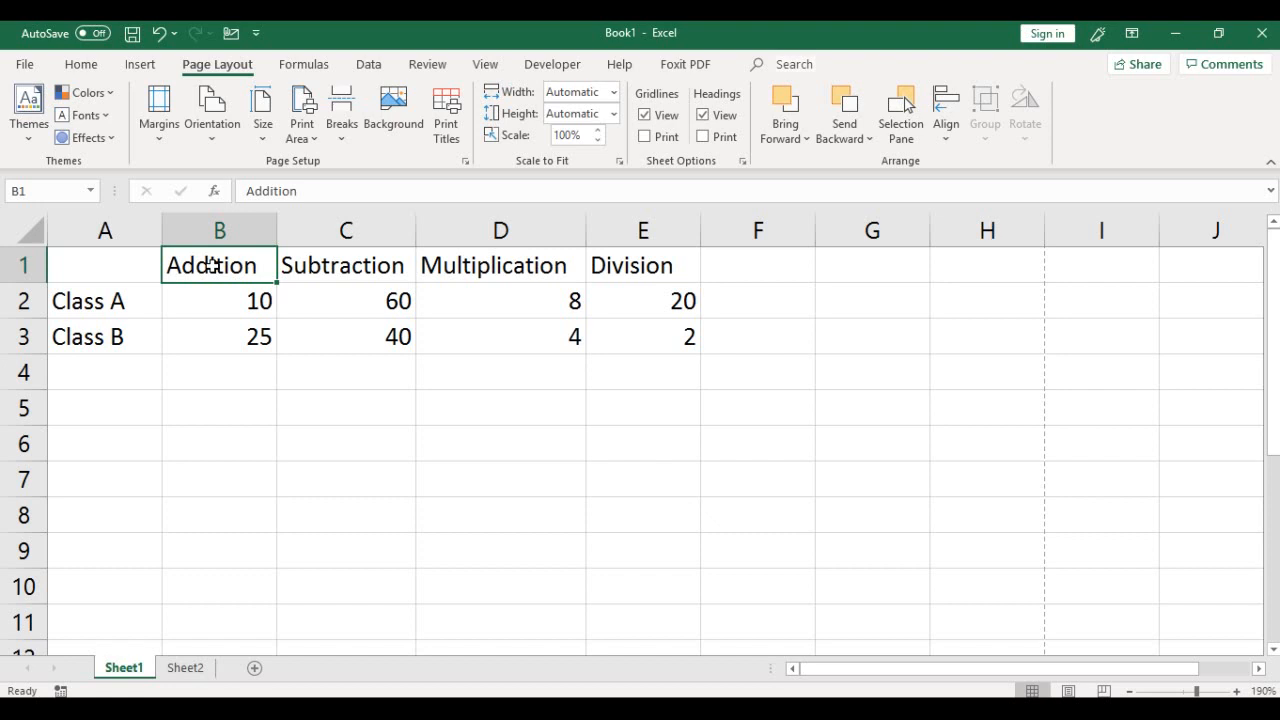
left_click(243, 306)
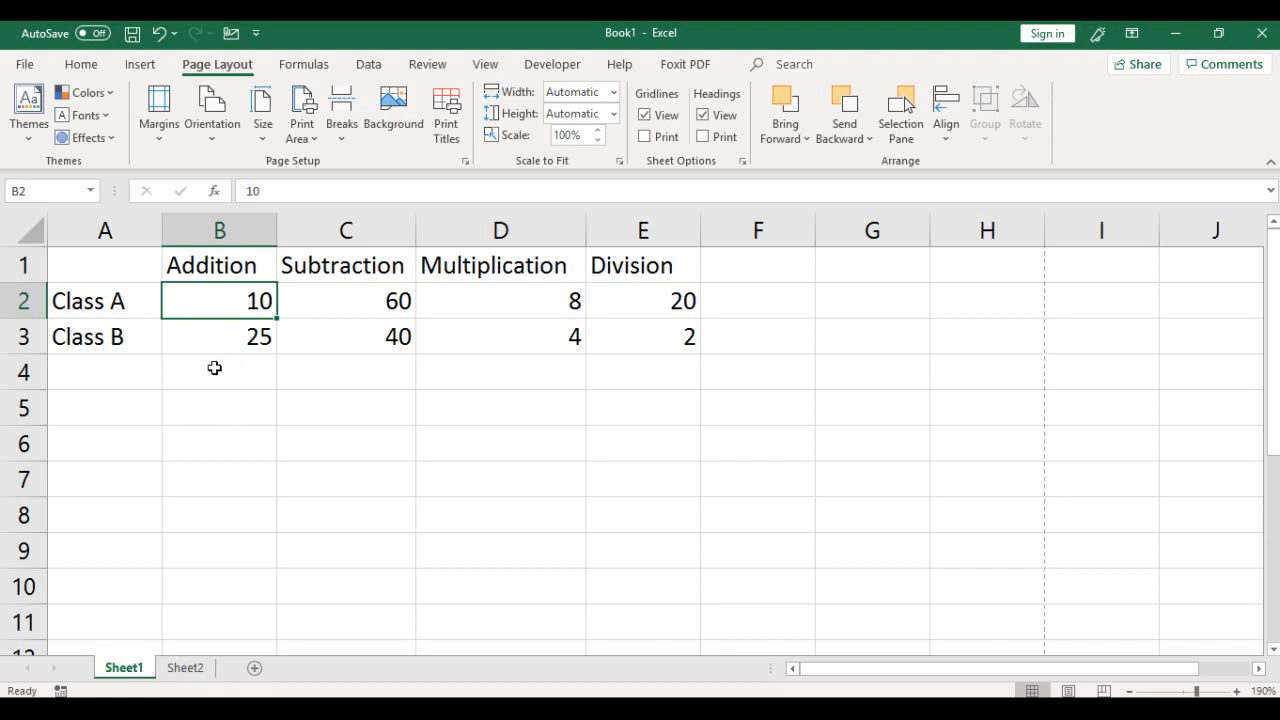
left_click(218, 220)
left_click(227, 368)
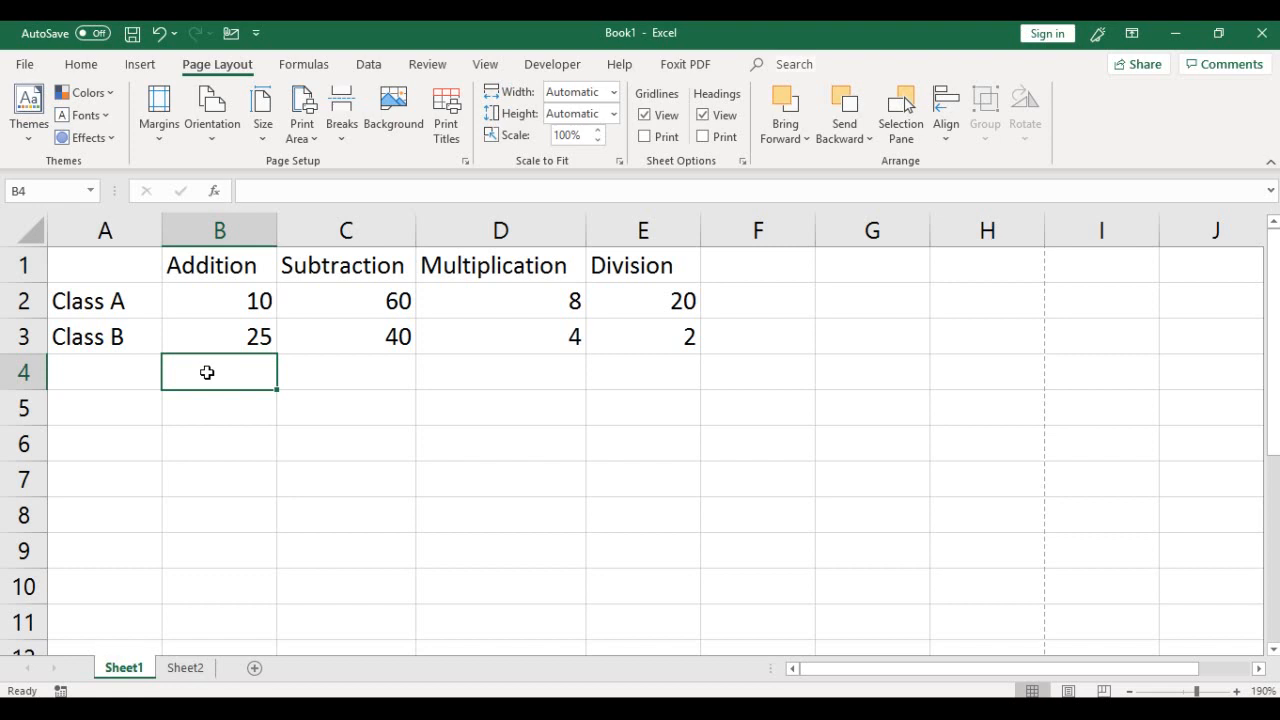
type("=")
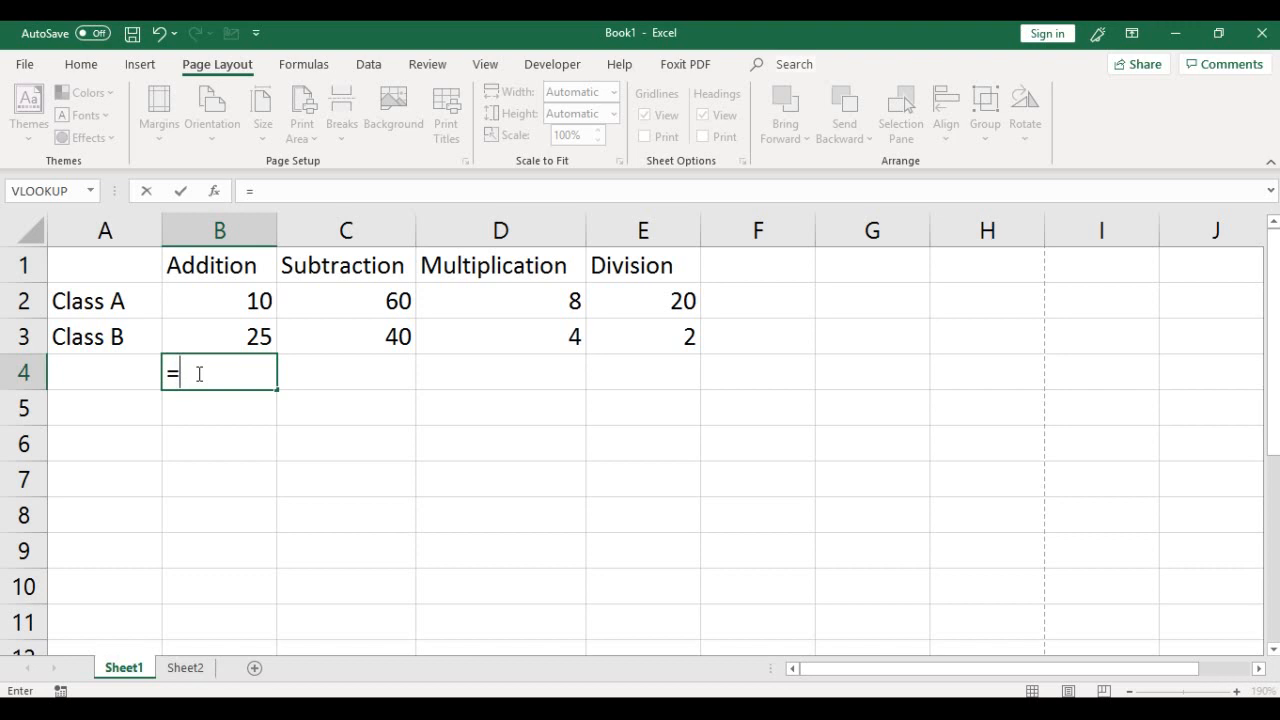
type("B")
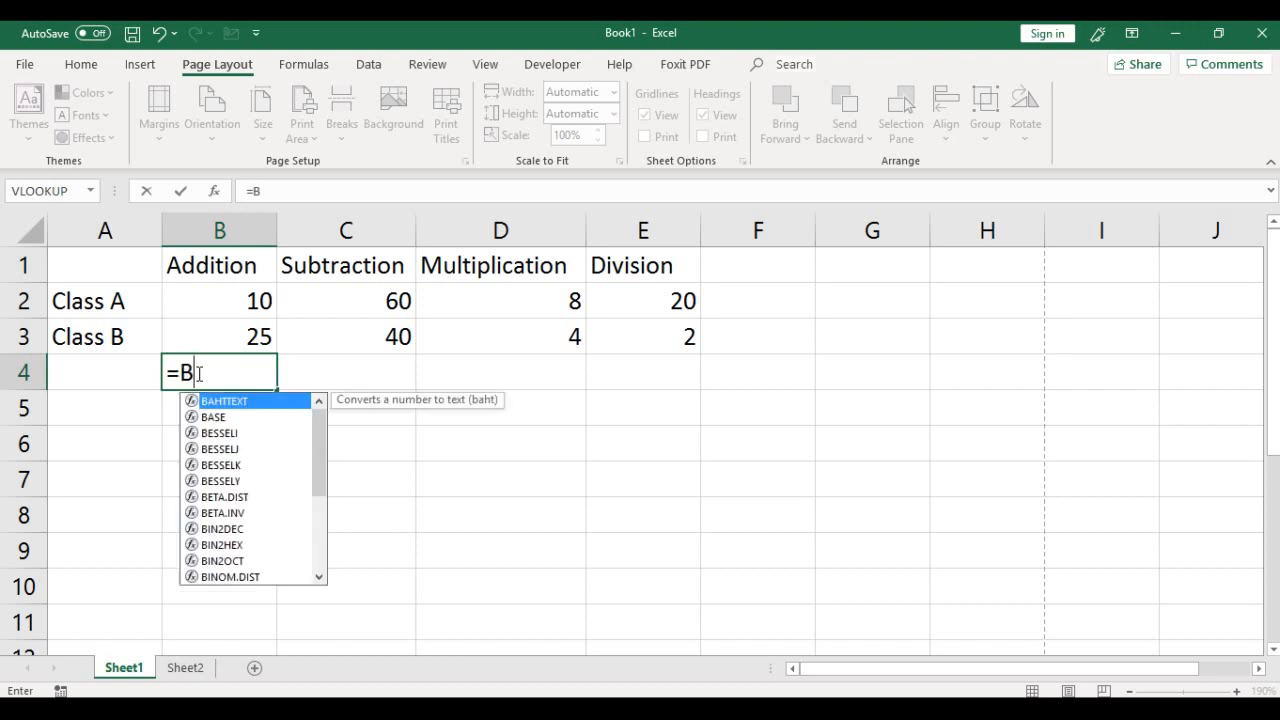
type("2+")
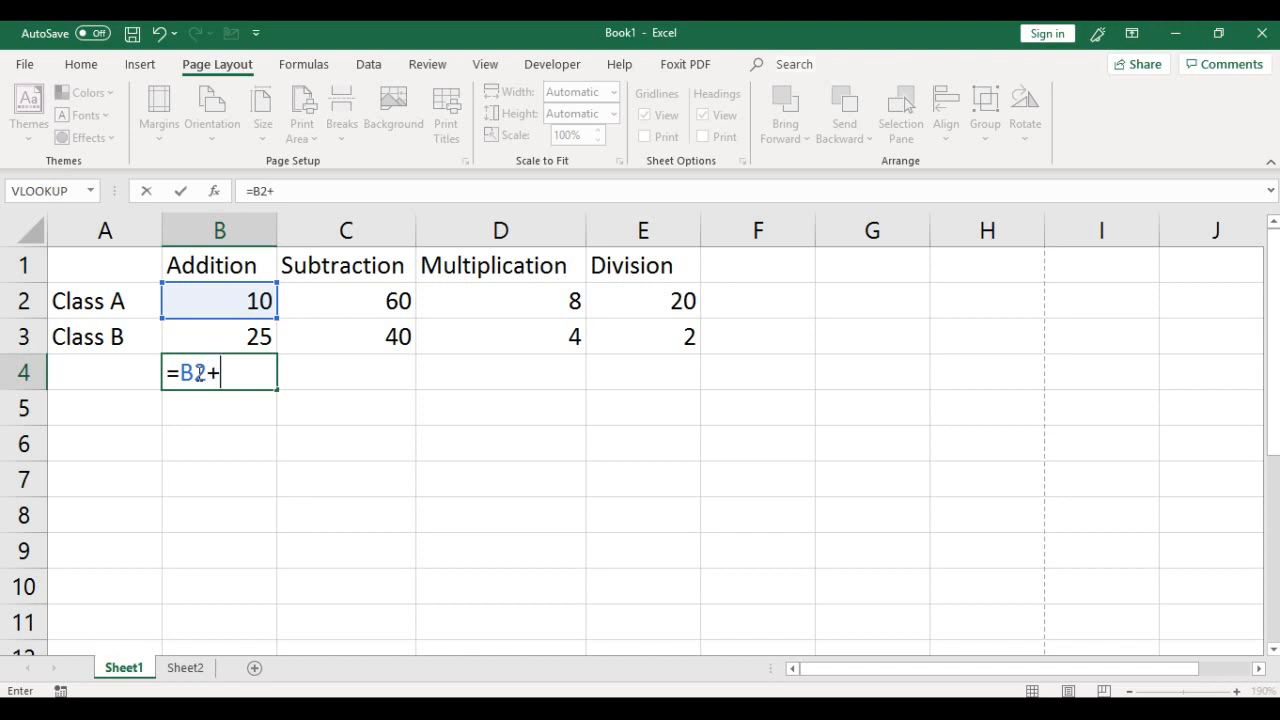
type("B3")
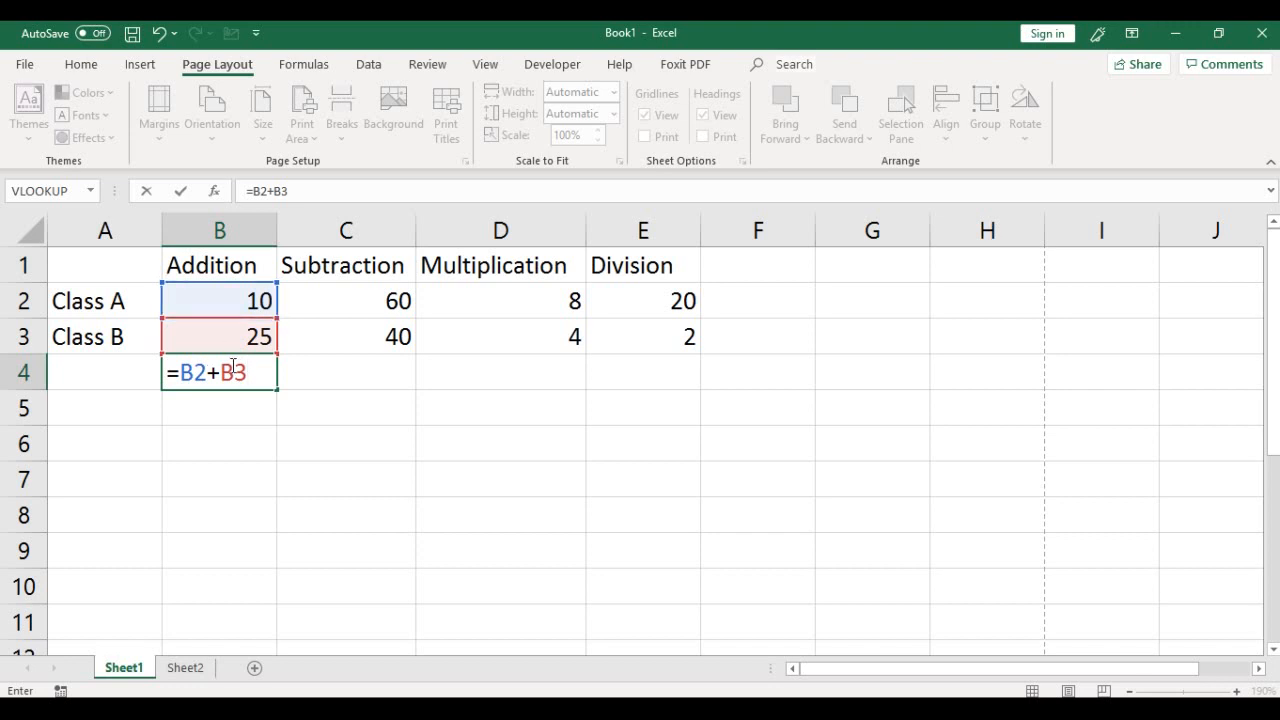
left_click(181, 191)
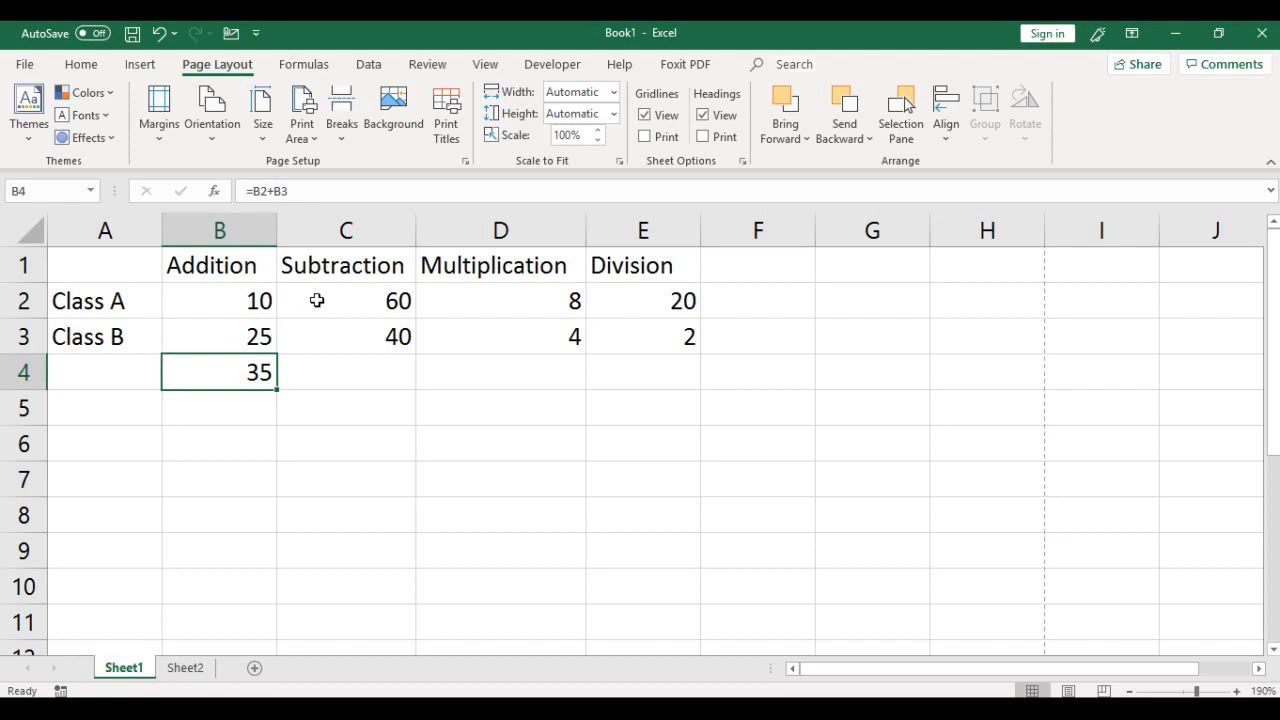
- Enter the formula =C2-C3 in C4 to subtract Class B from Class A in the Subtraction column
left_click(354, 220)
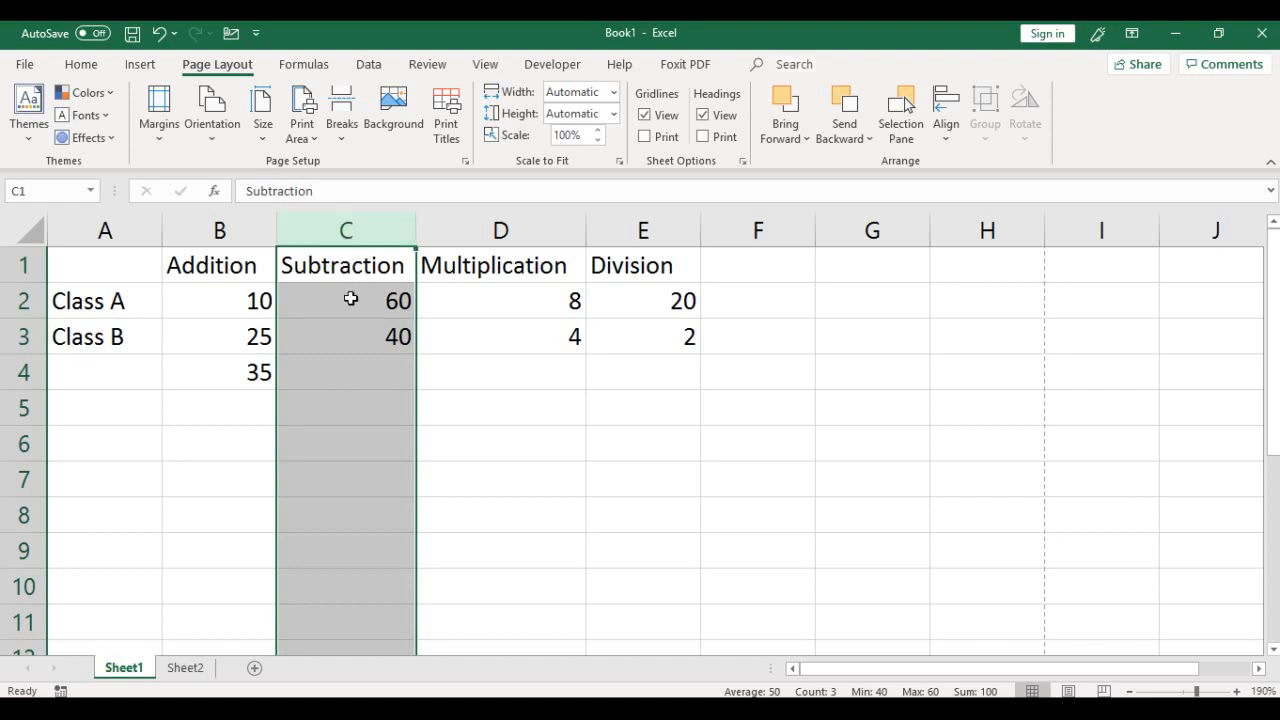
left_click(351, 373)
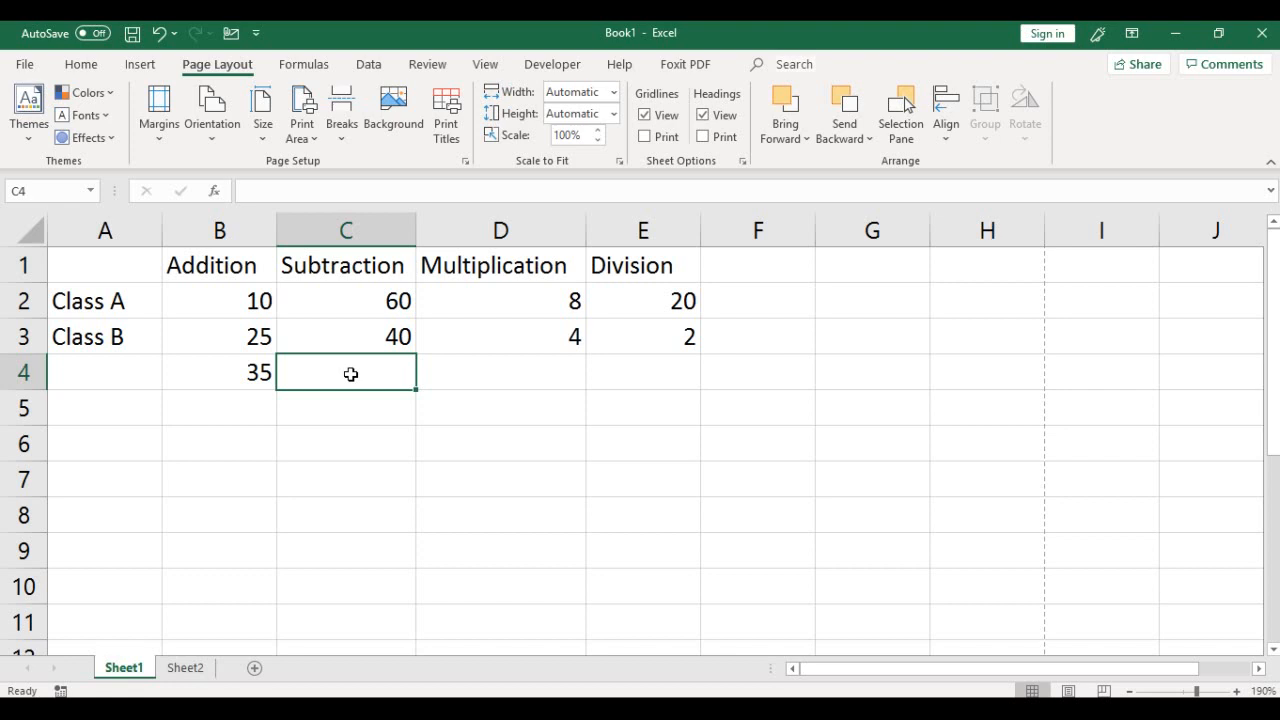
type("=")
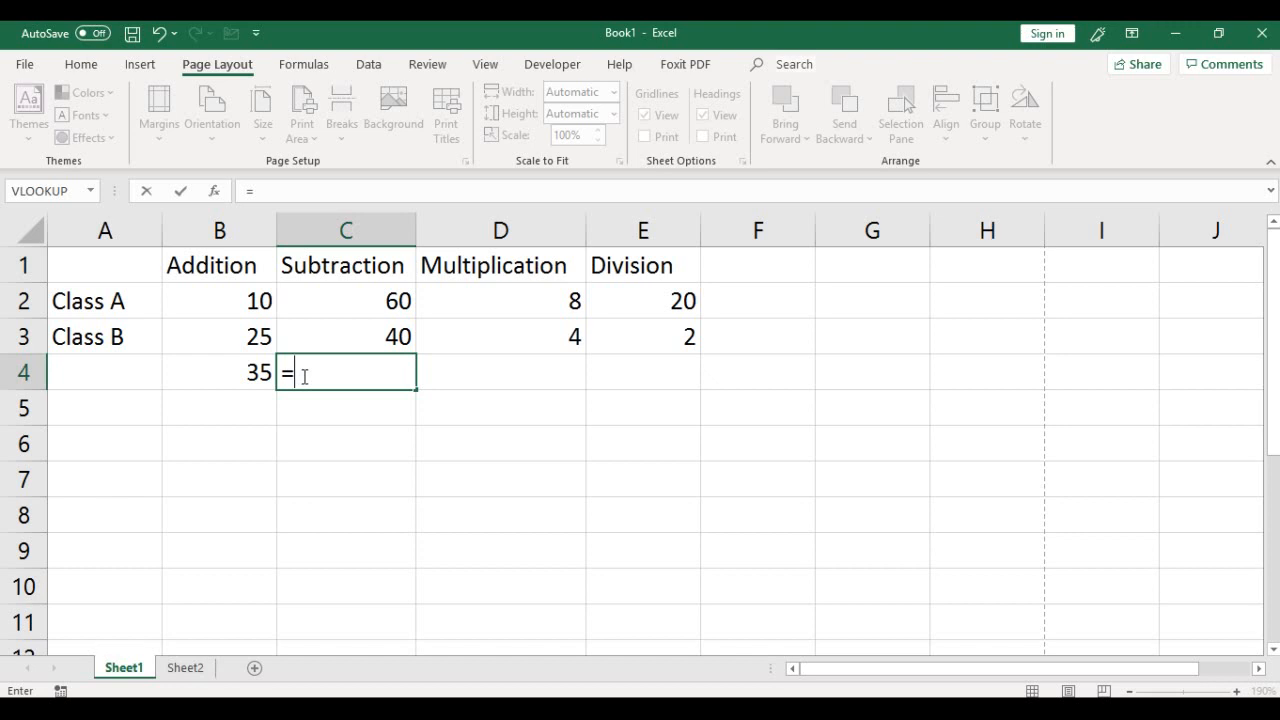
type("C")
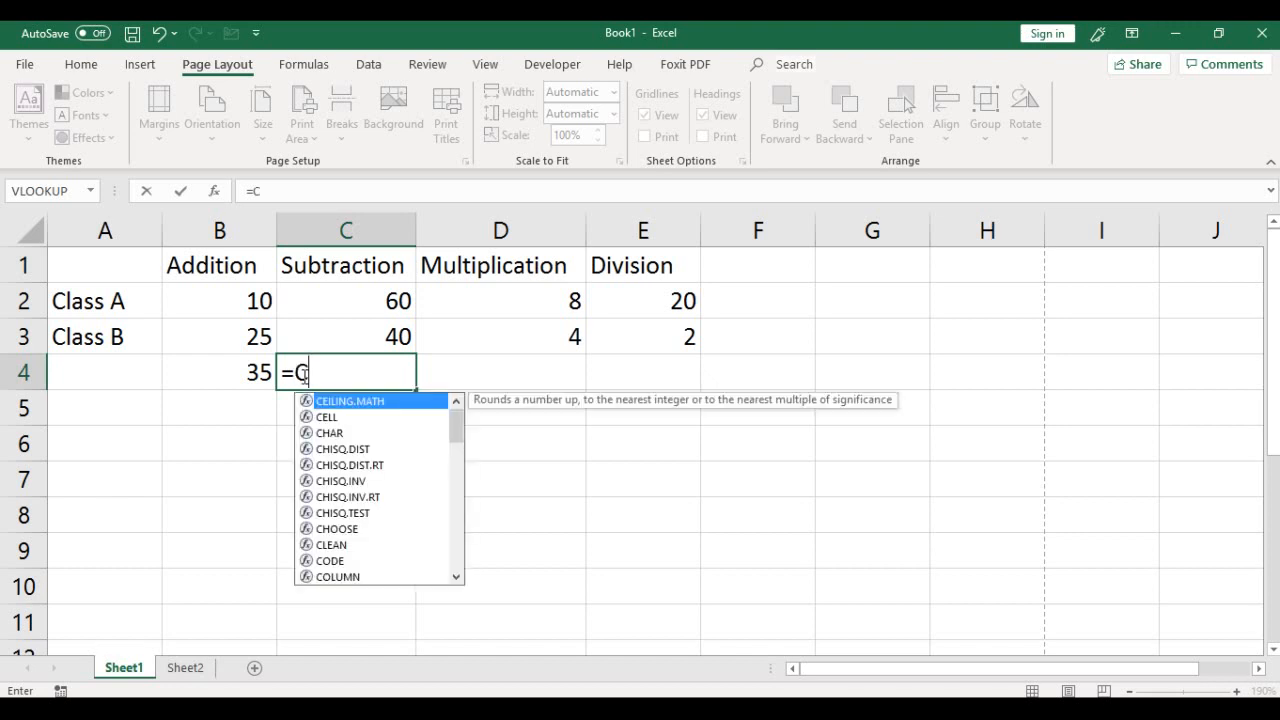
type("2-")
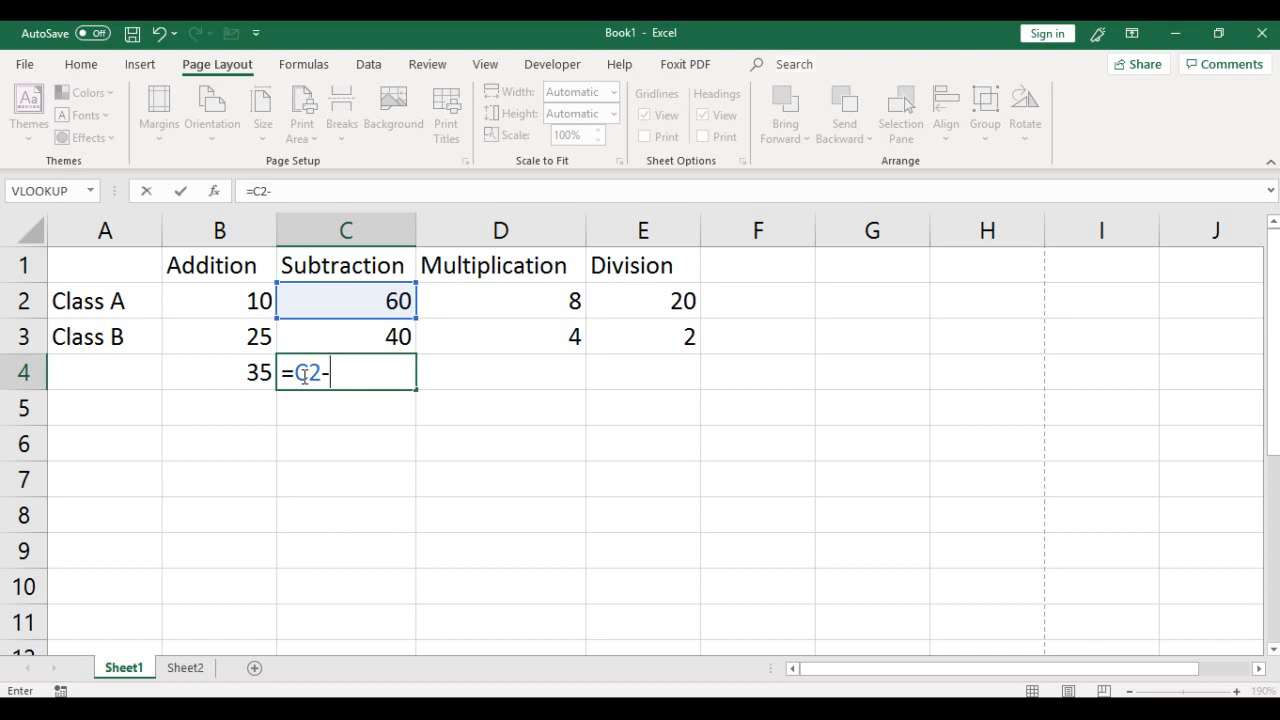
type("C3")
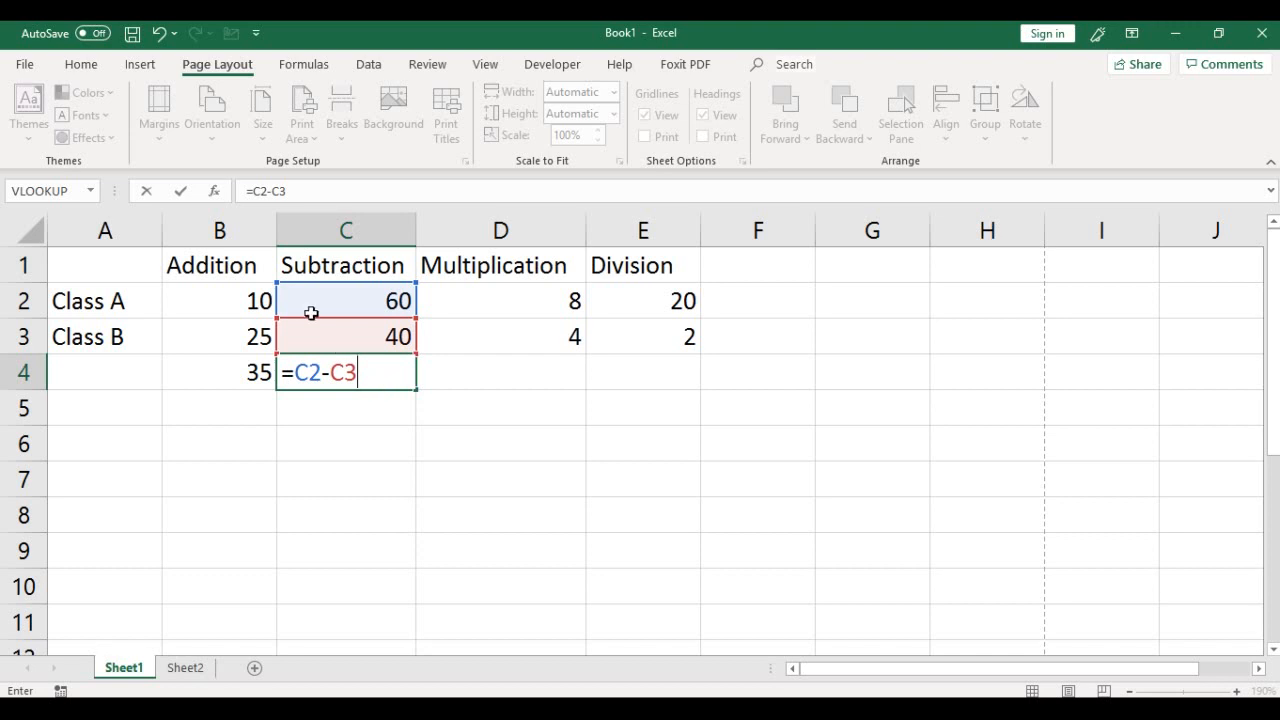
left_click(181, 197)
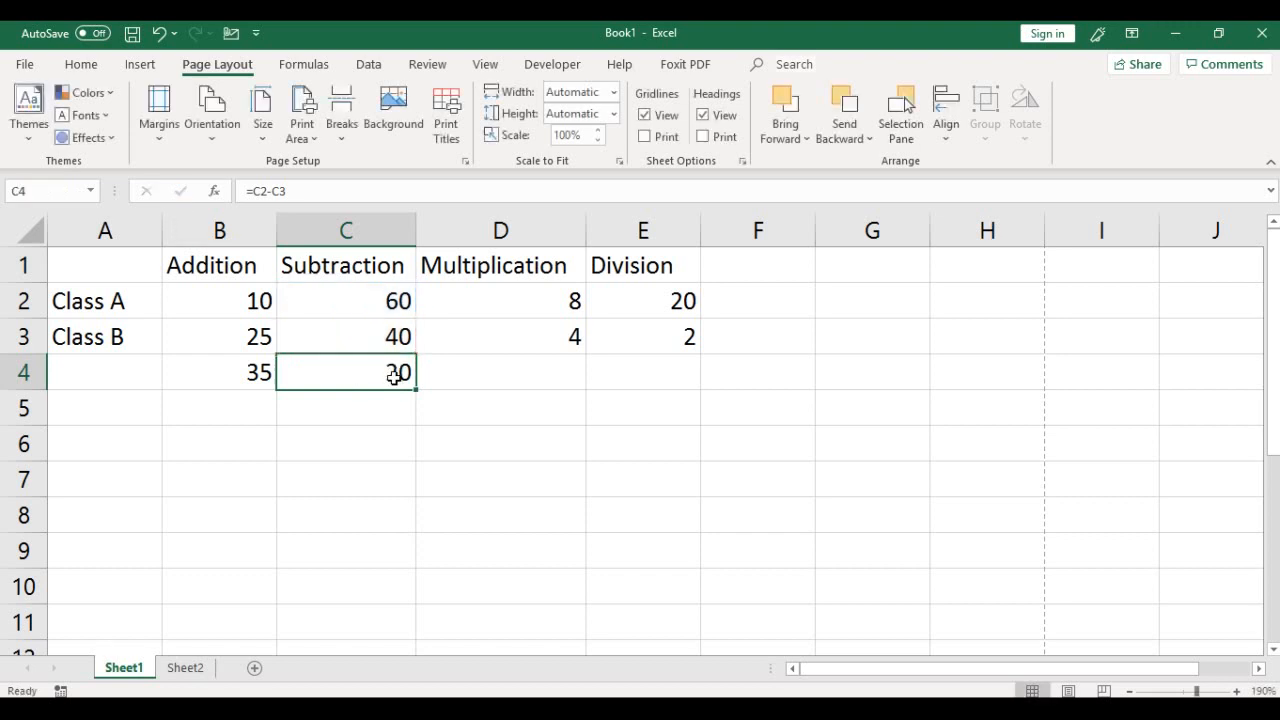
- Enter the formula =D2*D3 in D4 to multiply the two class values in the Multiplication column
left_click(523, 368)
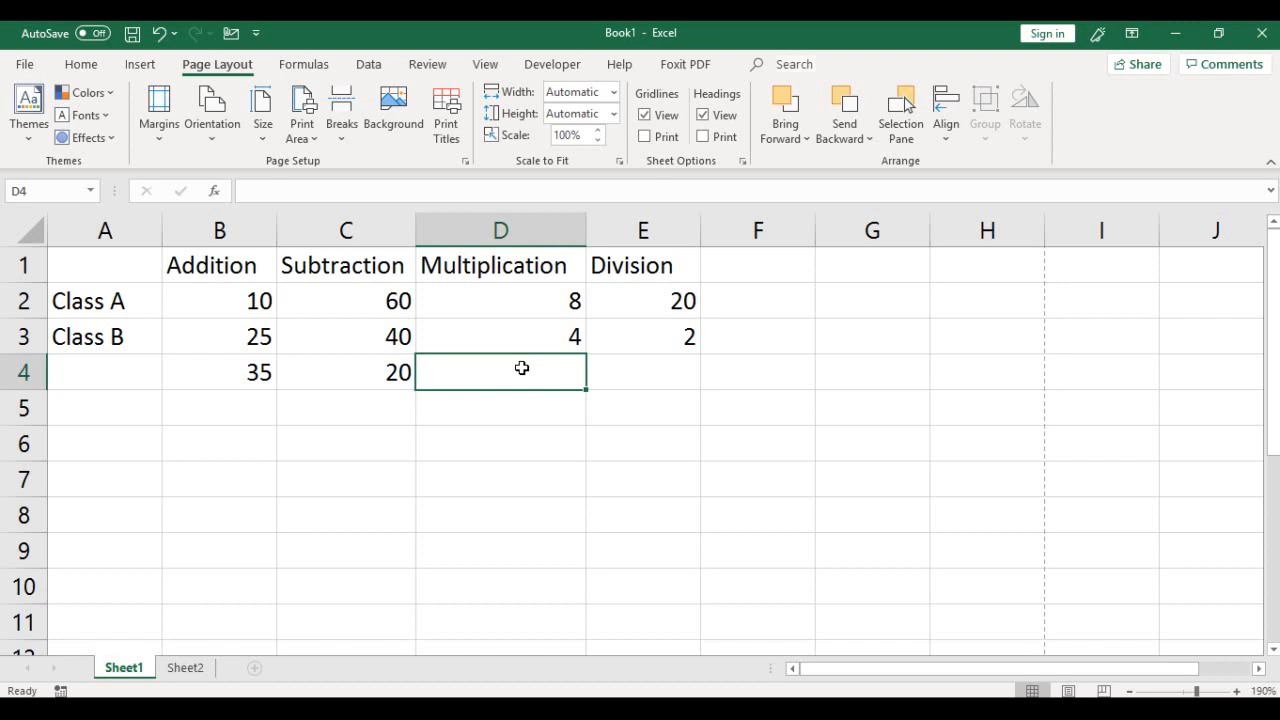
type("=")
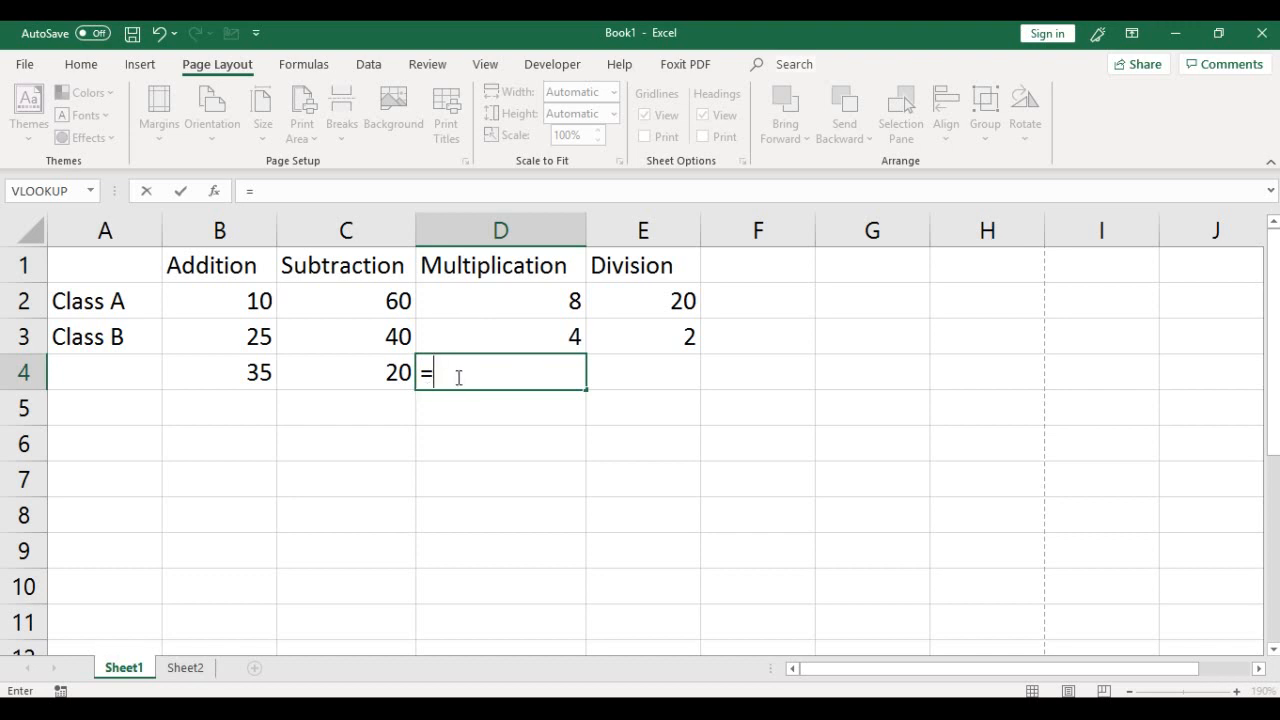
left_click(506, 300)
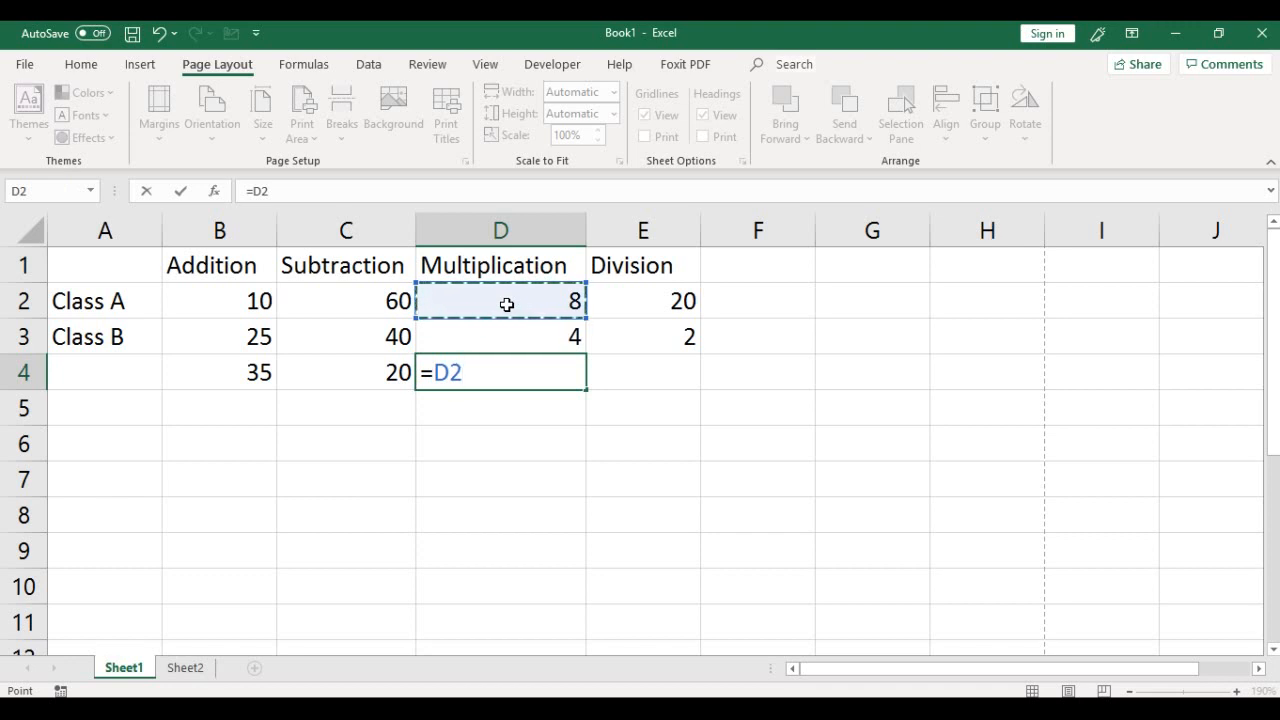
type("*")
left_click(522, 338)
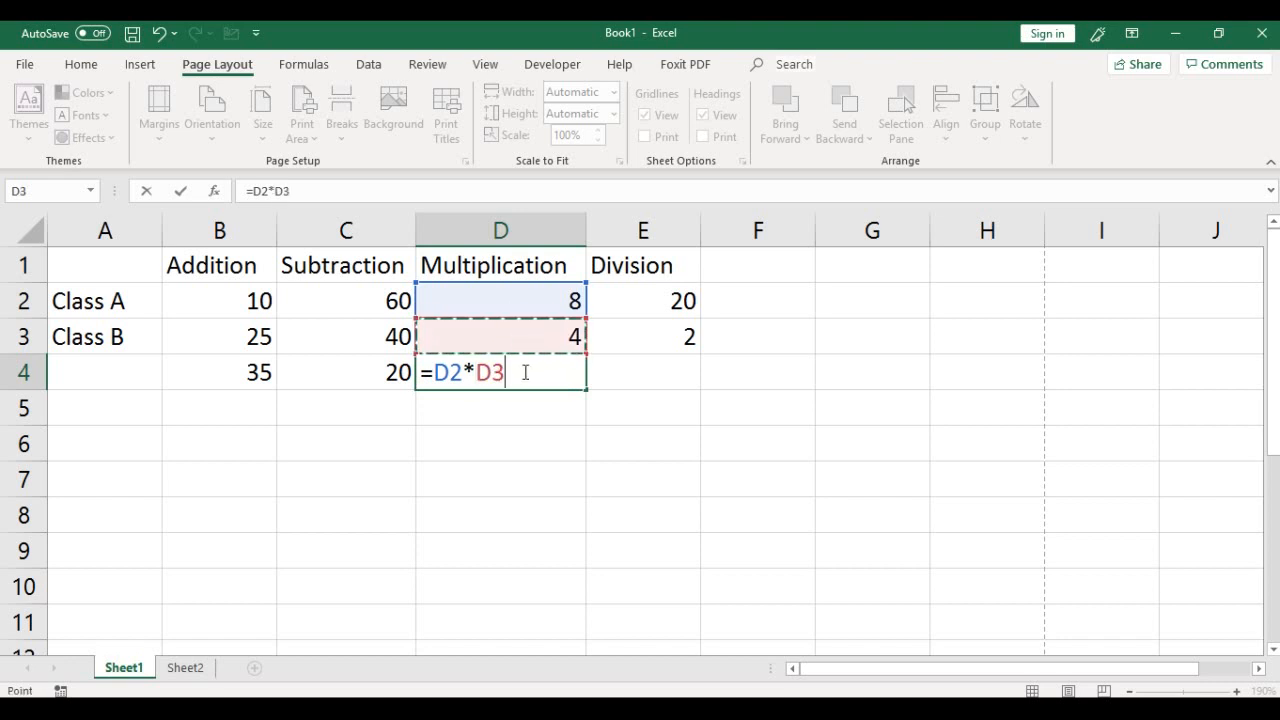
left_click(181, 197)
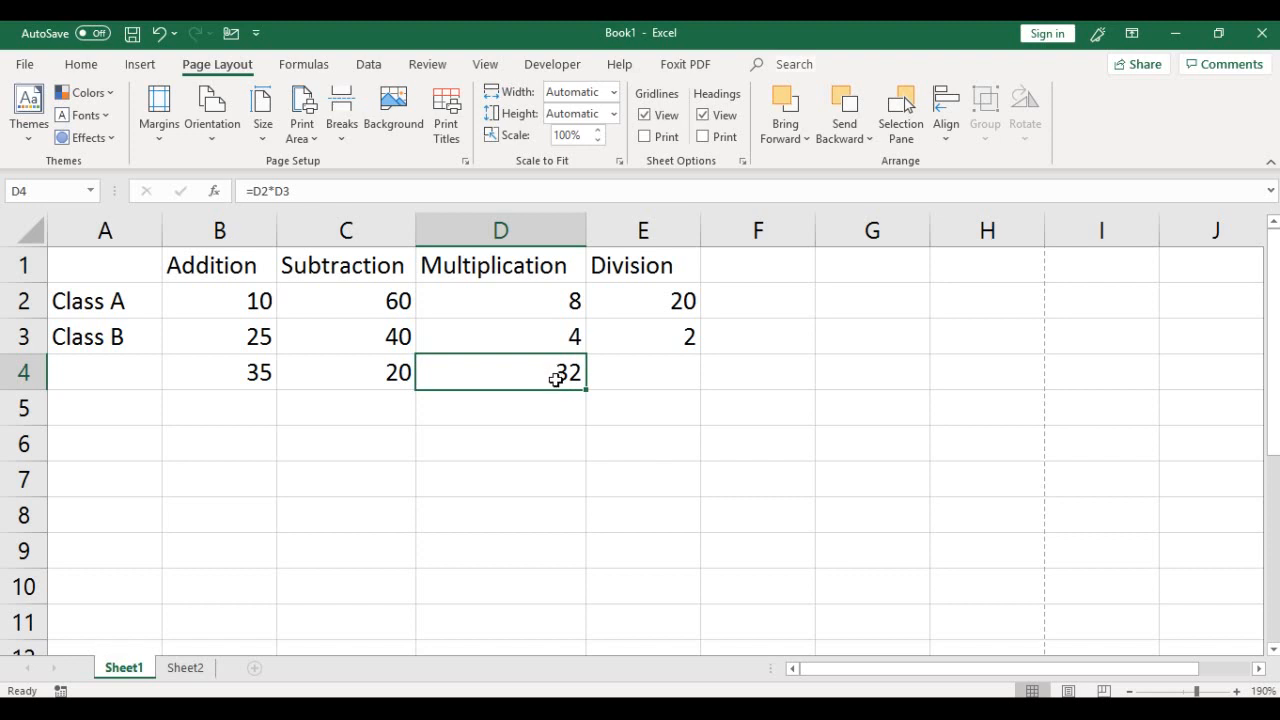
- Enter the formula =E2-E3 in E4 under the Division column
left_click(660, 369)
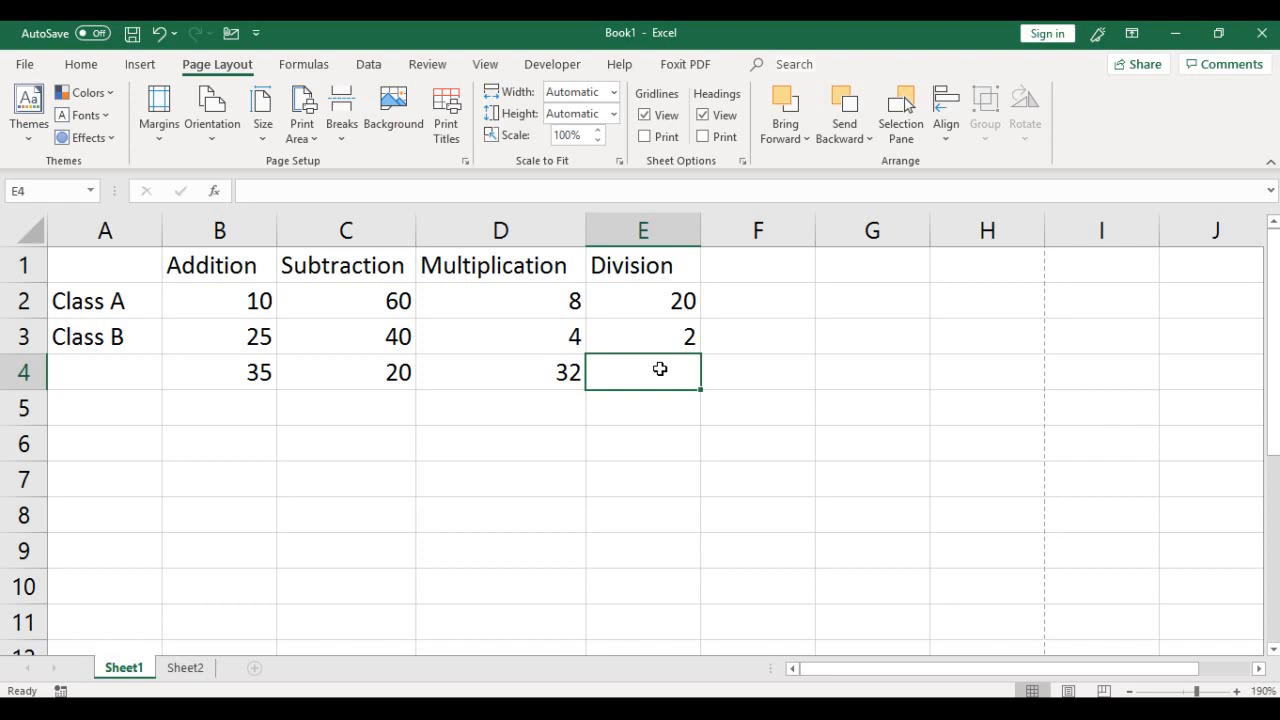
type("=")
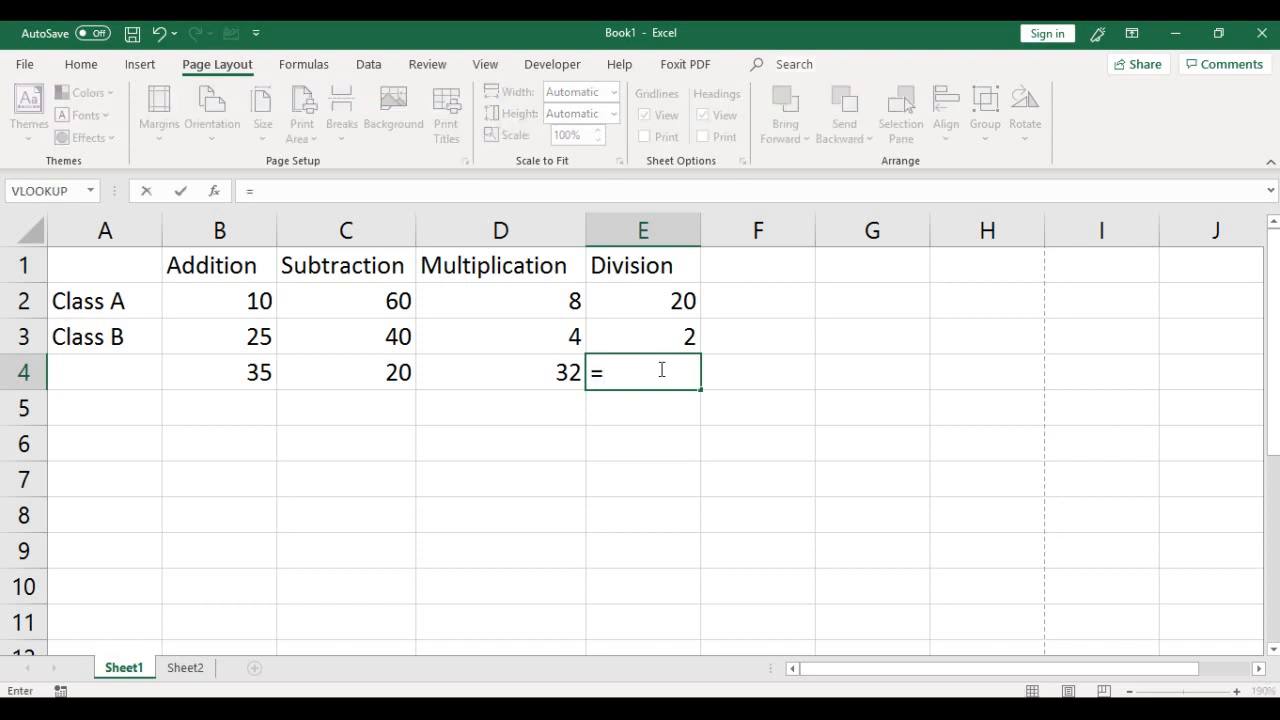
left_click(671, 299)
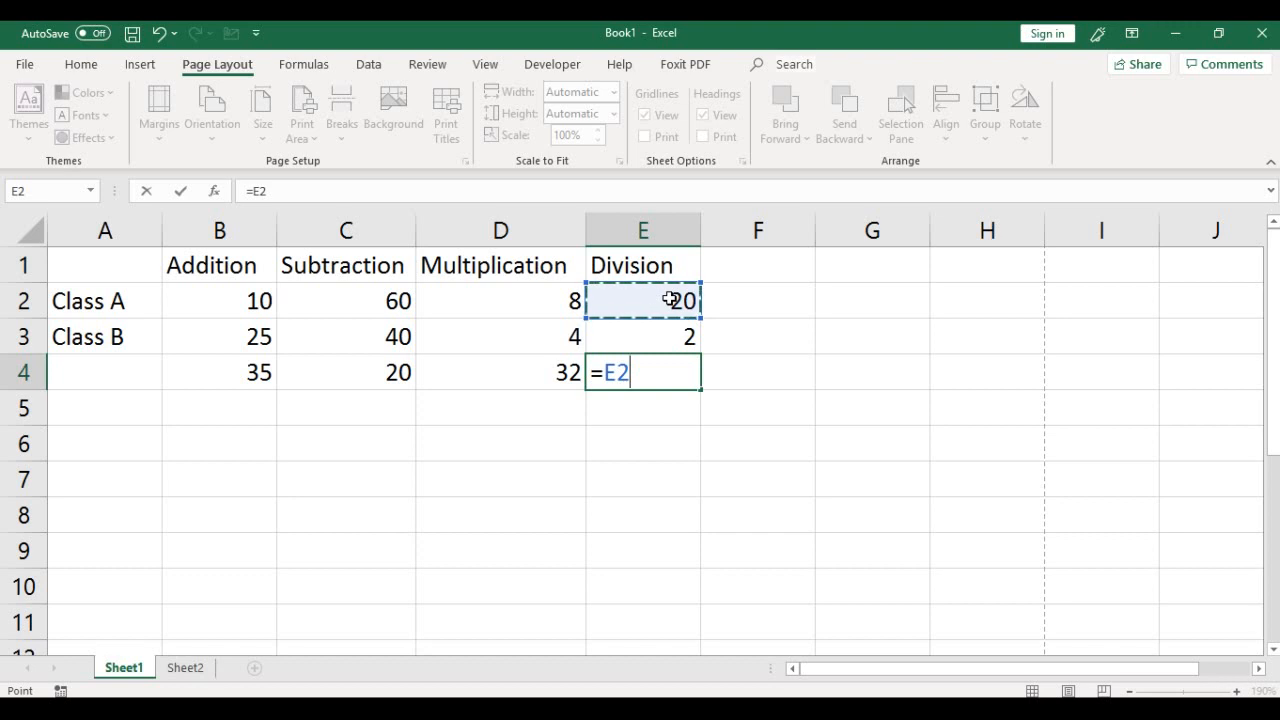
type("-")
left_click(667, 330)
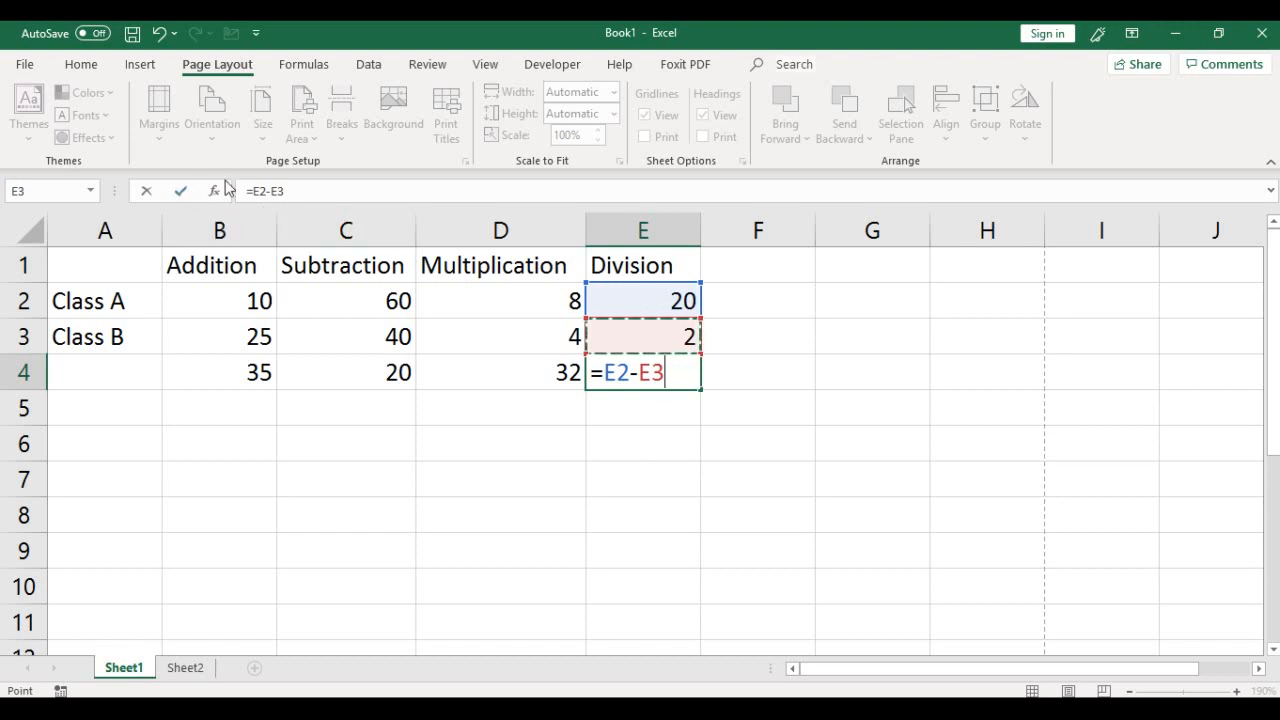
left_click(181, 197)
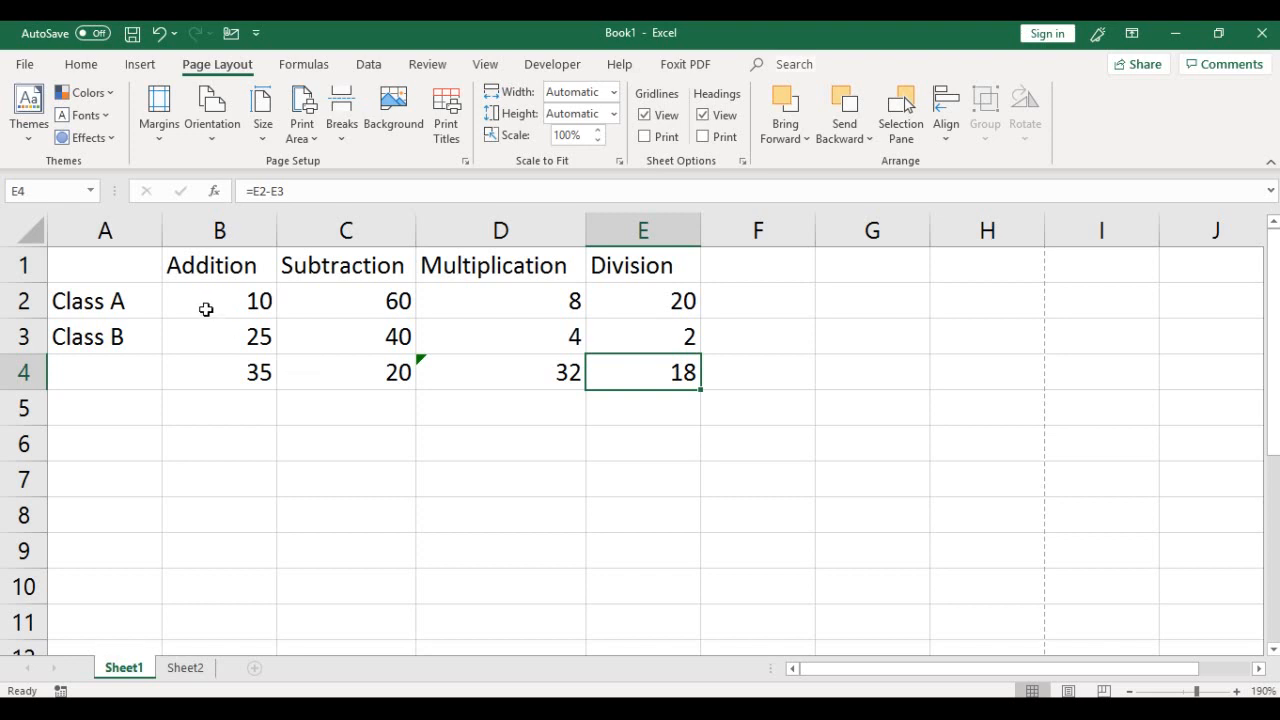
- Make the column headings Addition, Subtraction, Multiplication and Division in B1:E1 bold
left_click_drag(180, 262, 619, 274)
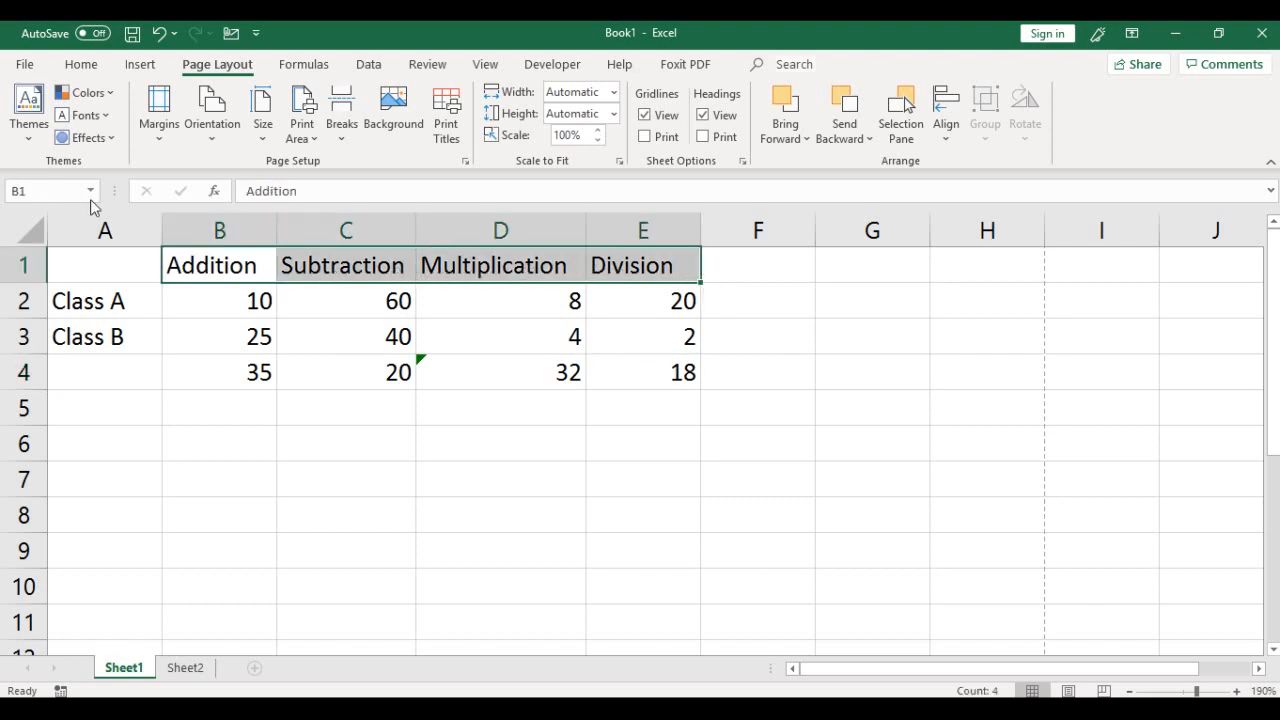
left_click(86, 65)
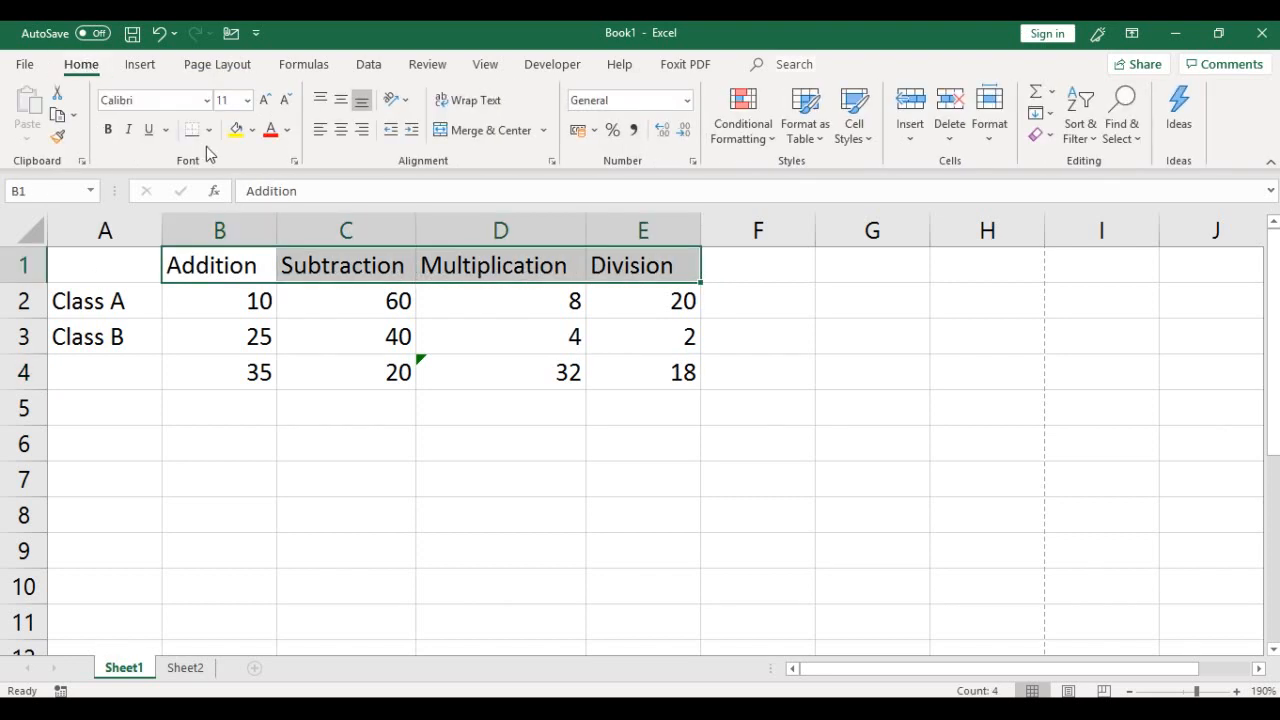
left_click(108, 130)
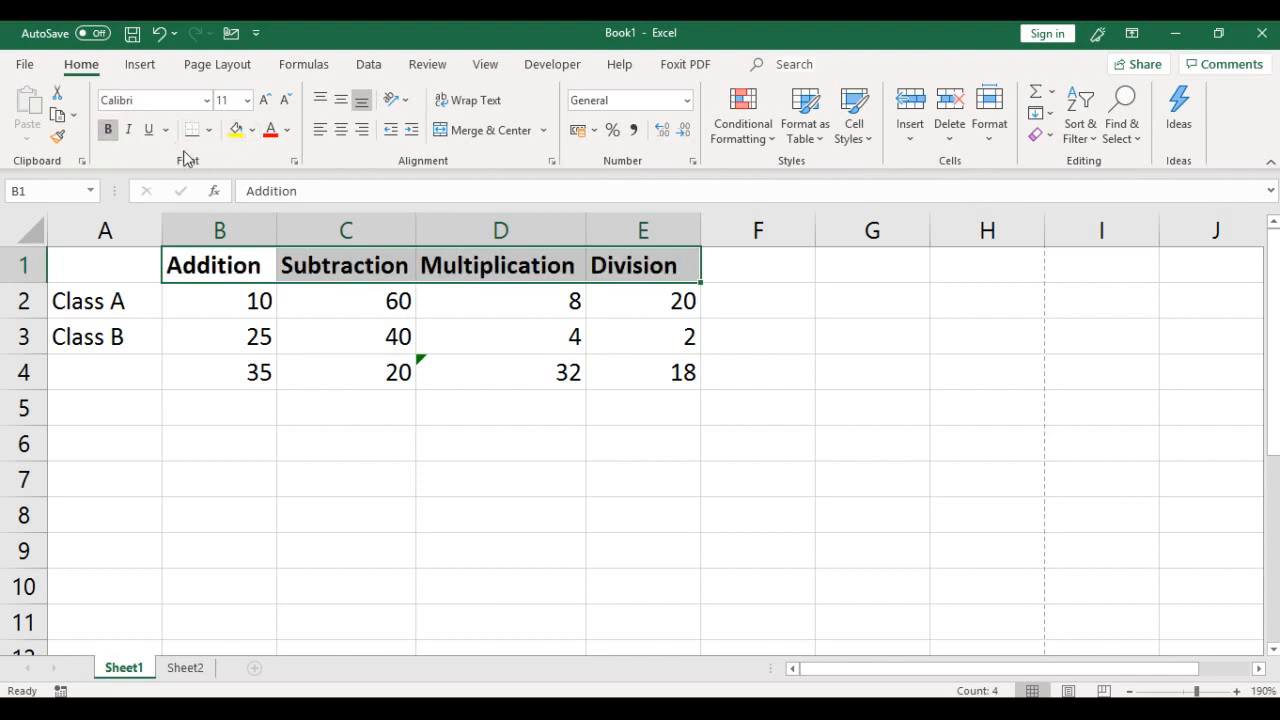
- Make the row labels Class A and Class B in A2:A3 bold
left_click(109, 297)
left_click_drag(91, 360, 93, 334)
left_click(86, 301)
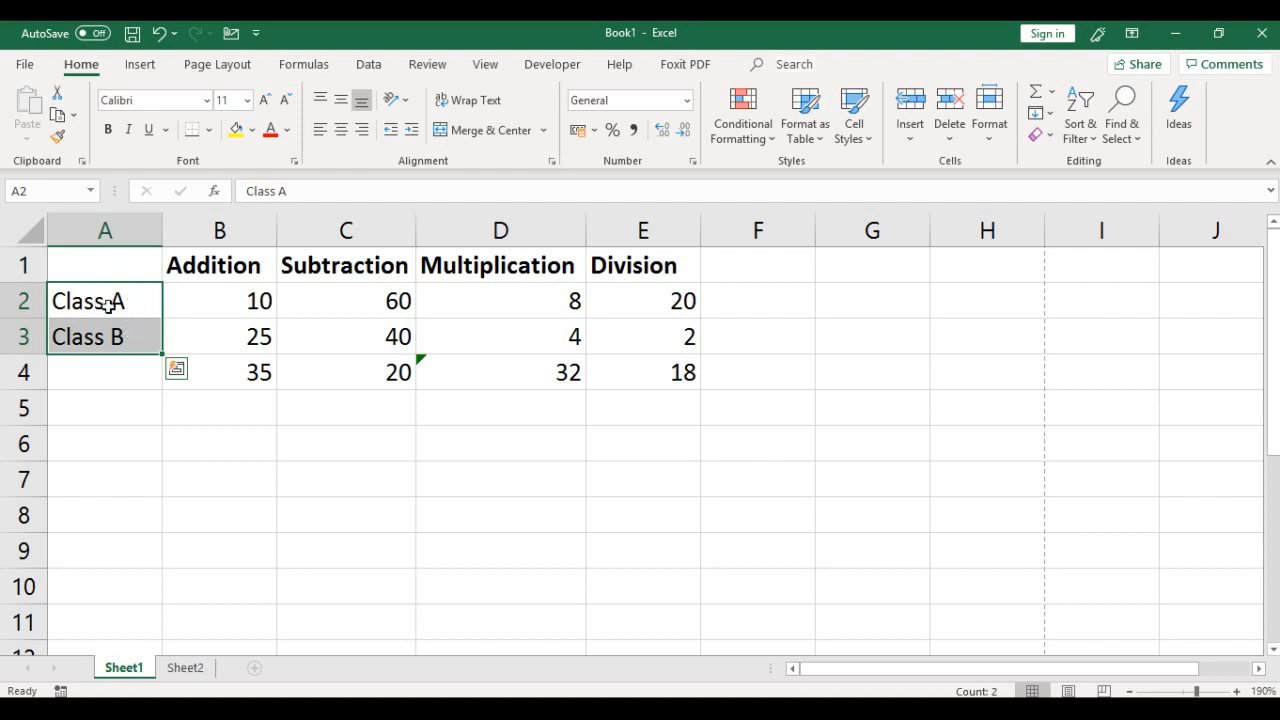
left_click(112, 128)
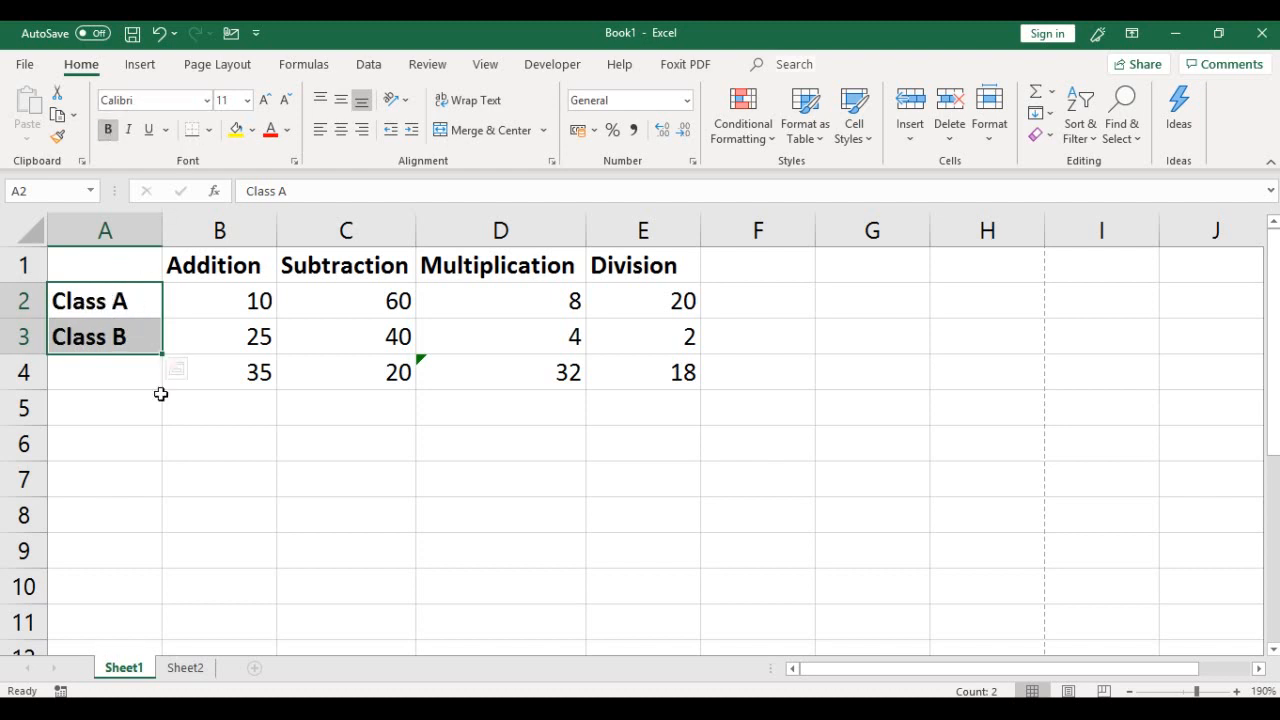
left_click(346, 490)
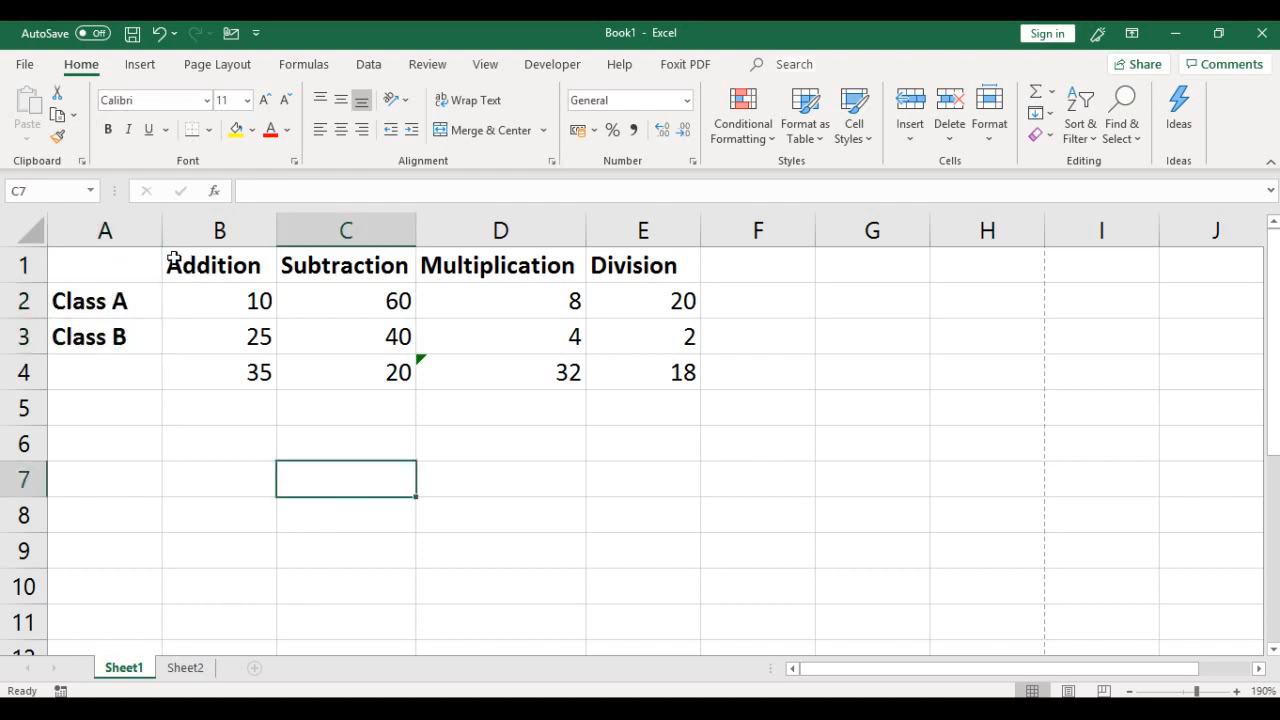
- Apply All Borders to the whole table, range A1:E4
left_click_drag(171, 258, 621, 380)
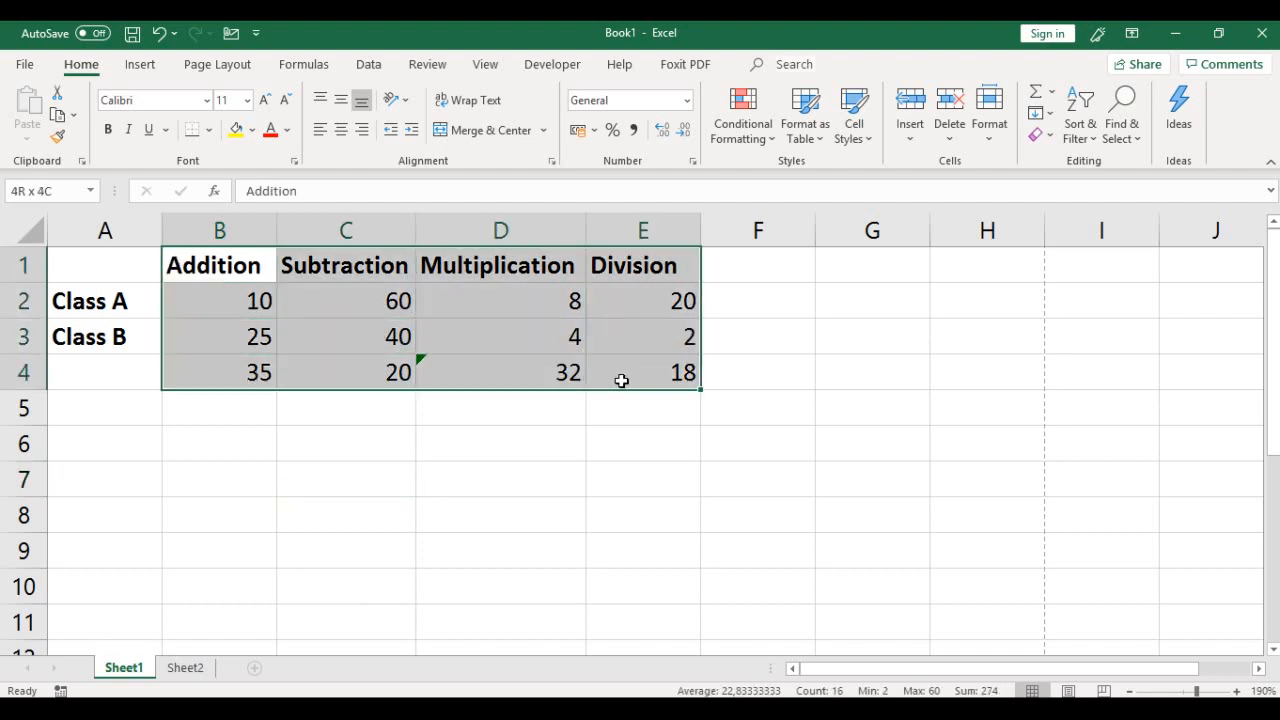
left_click_drag(109, 257, 638, 381)
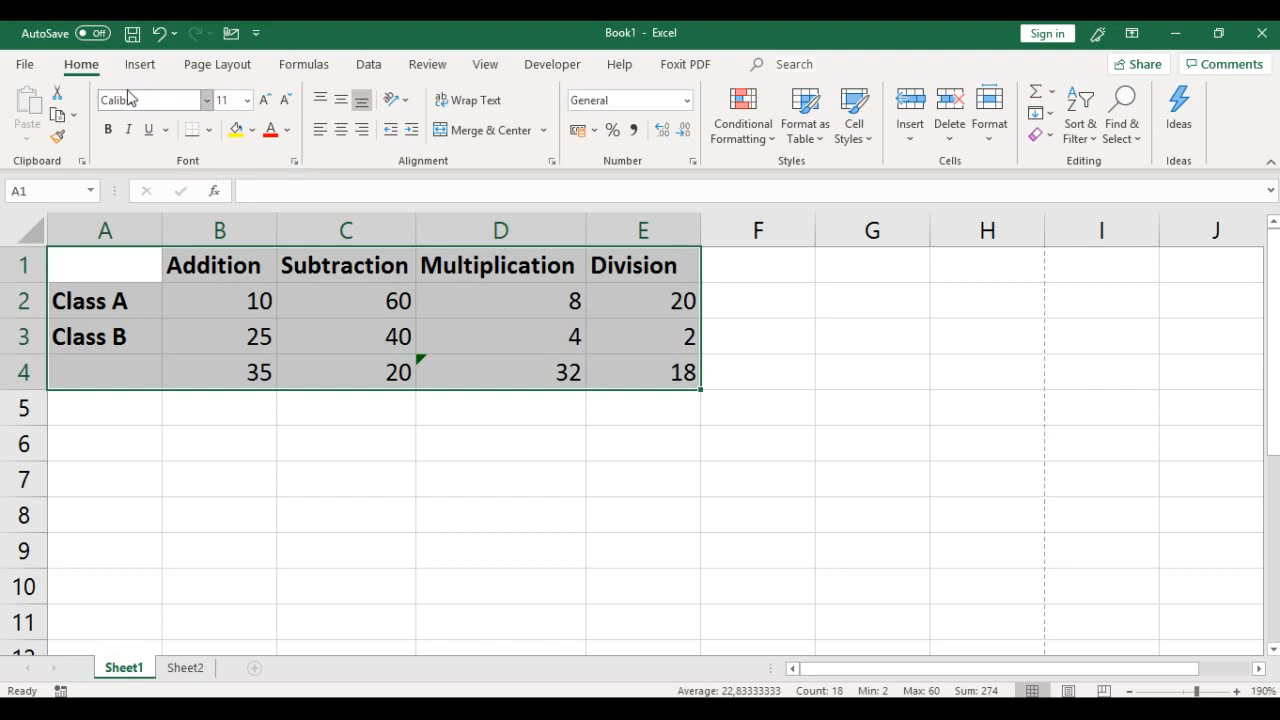
left_click(211, 131)
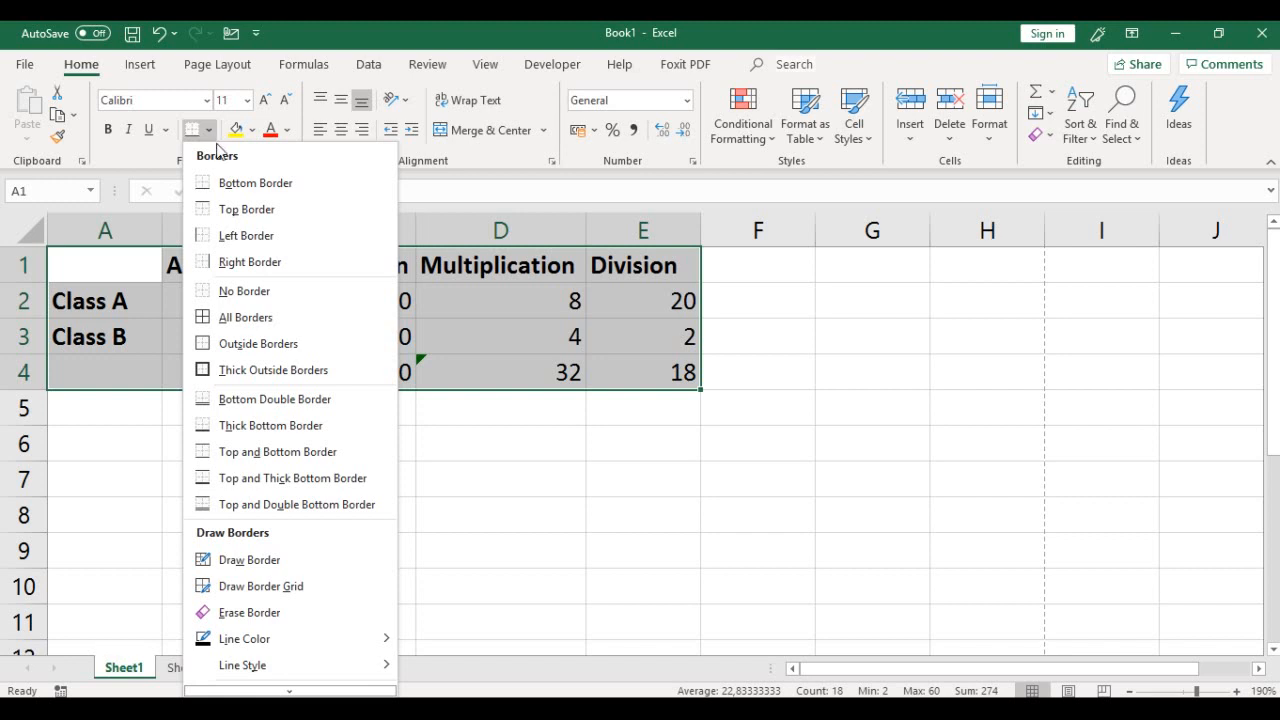
left_click(277, 318)
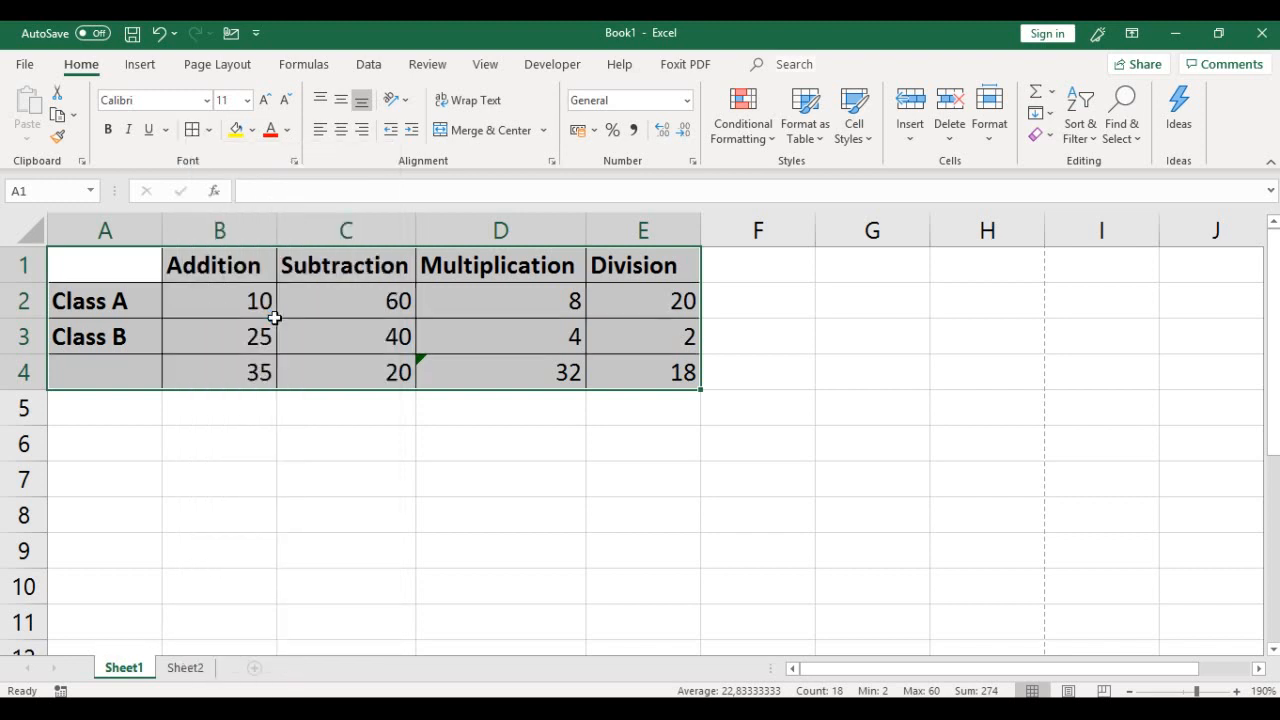
left_click(326, 421)
- Fill the column headings in B1:E1 with a gray theme color
left_click_drag(190, 265, 624, 270)
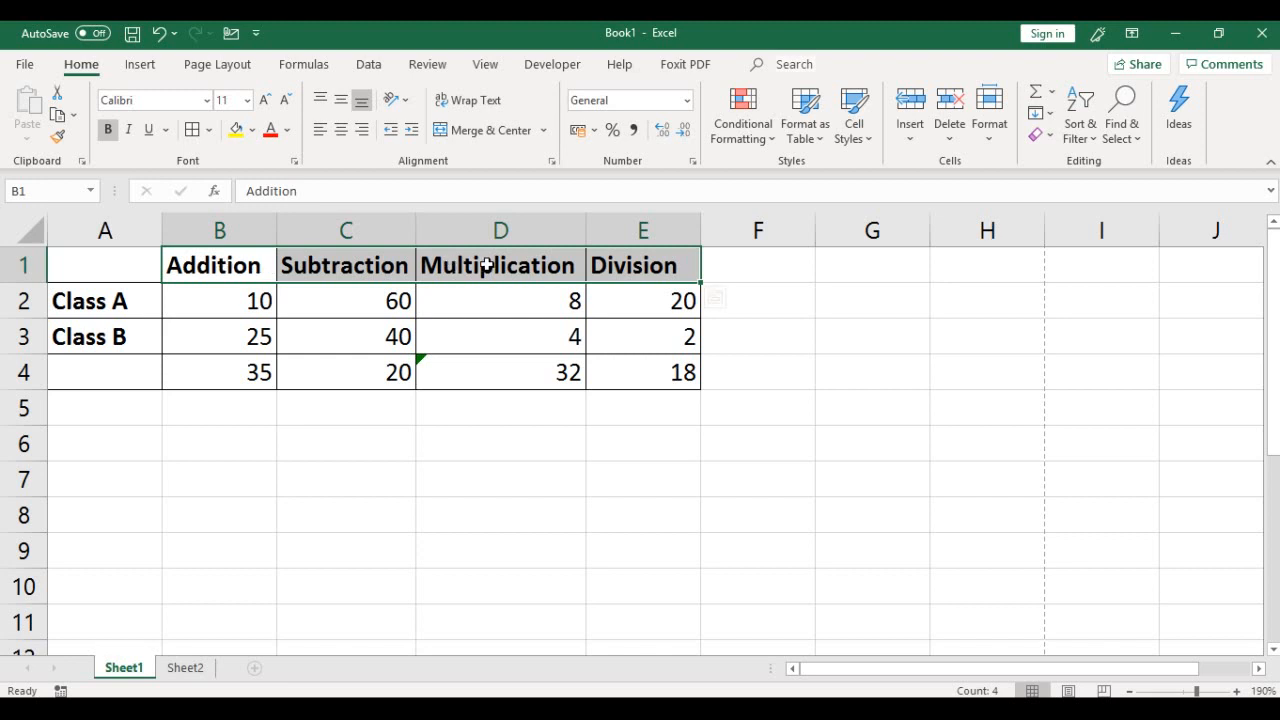
left_click(252, 130)
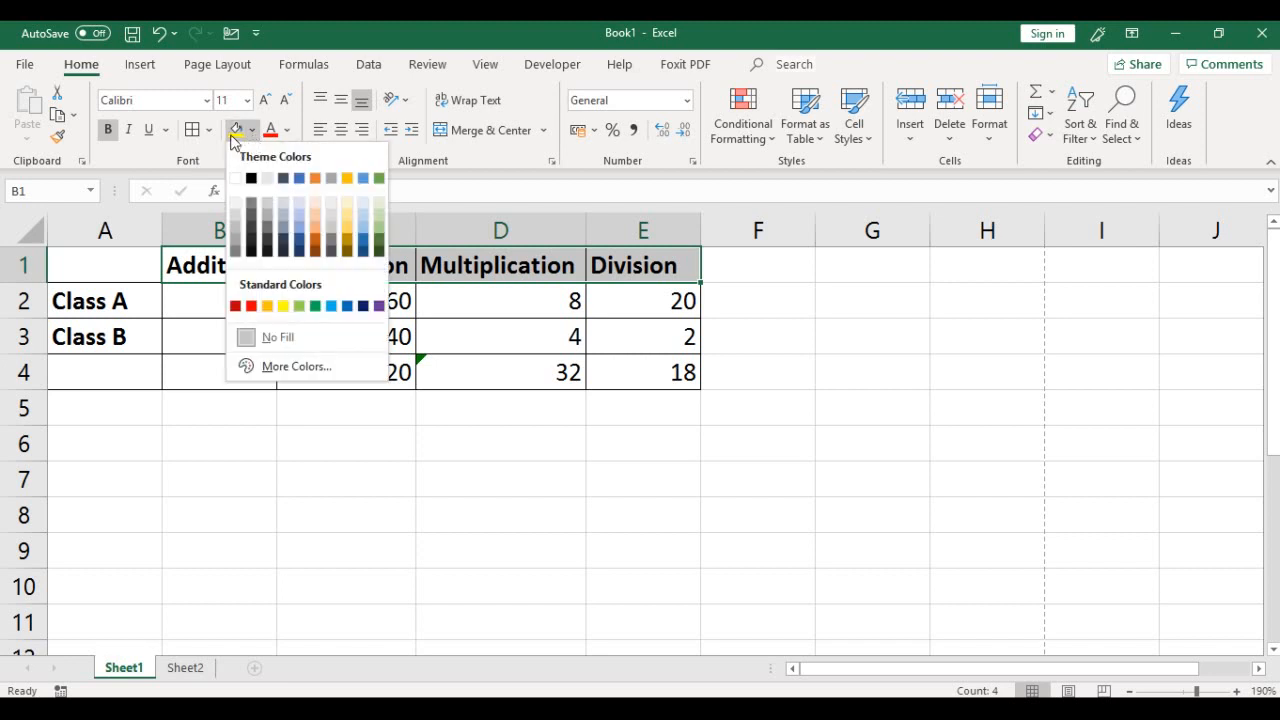
left_click(235, 233)
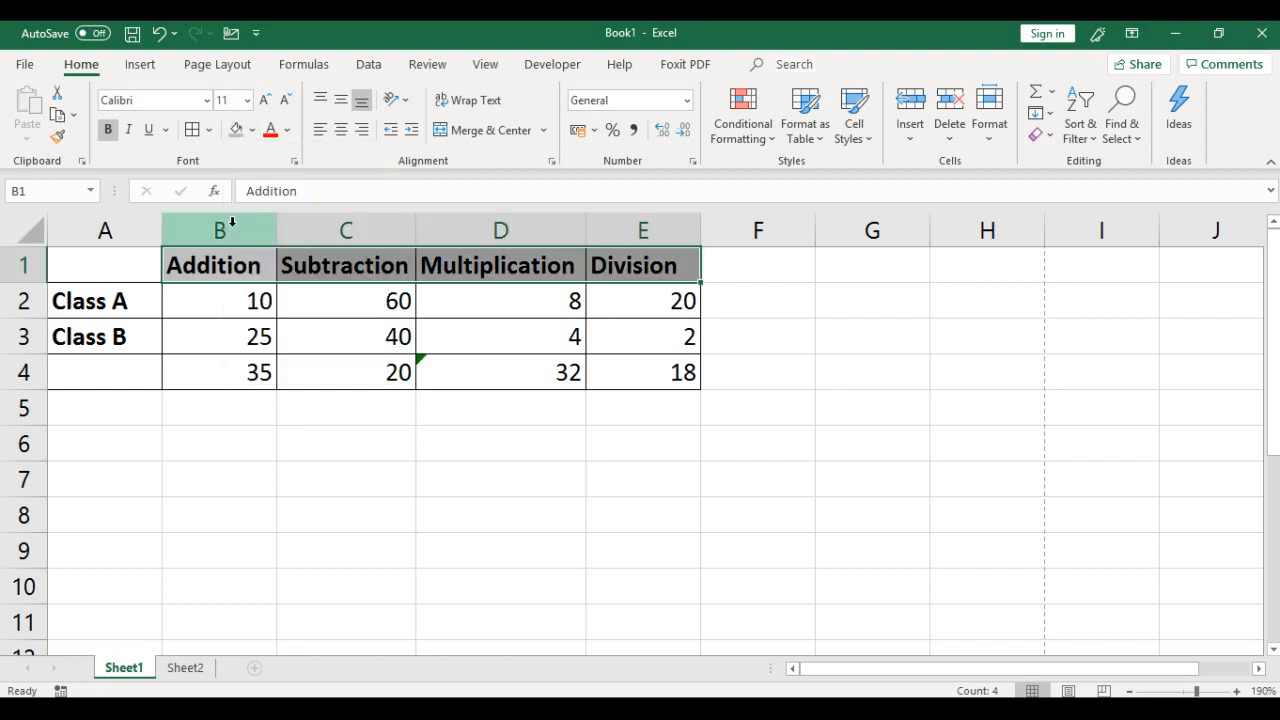
left_click(182, 404)
- Apply the same gray fill to the Class A and Class B labels in A2:A3
left_click_drag(112, 297, 108, 333)
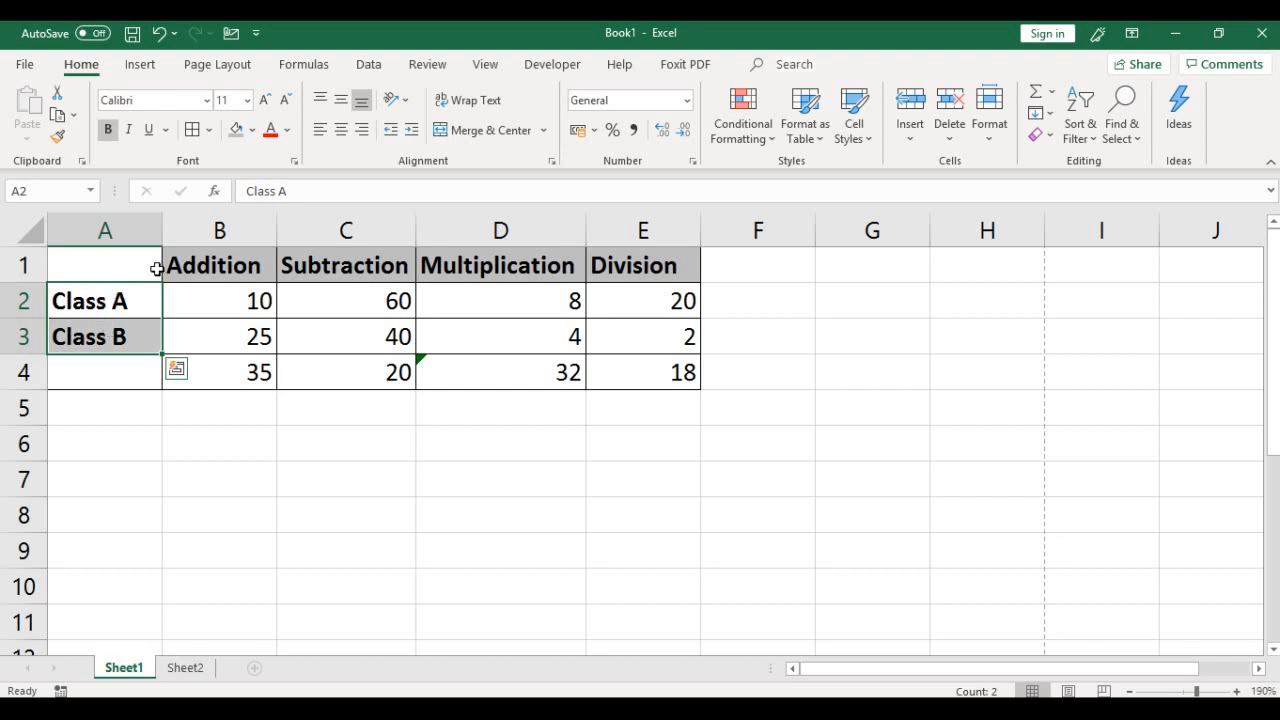
left_click(238, 130)
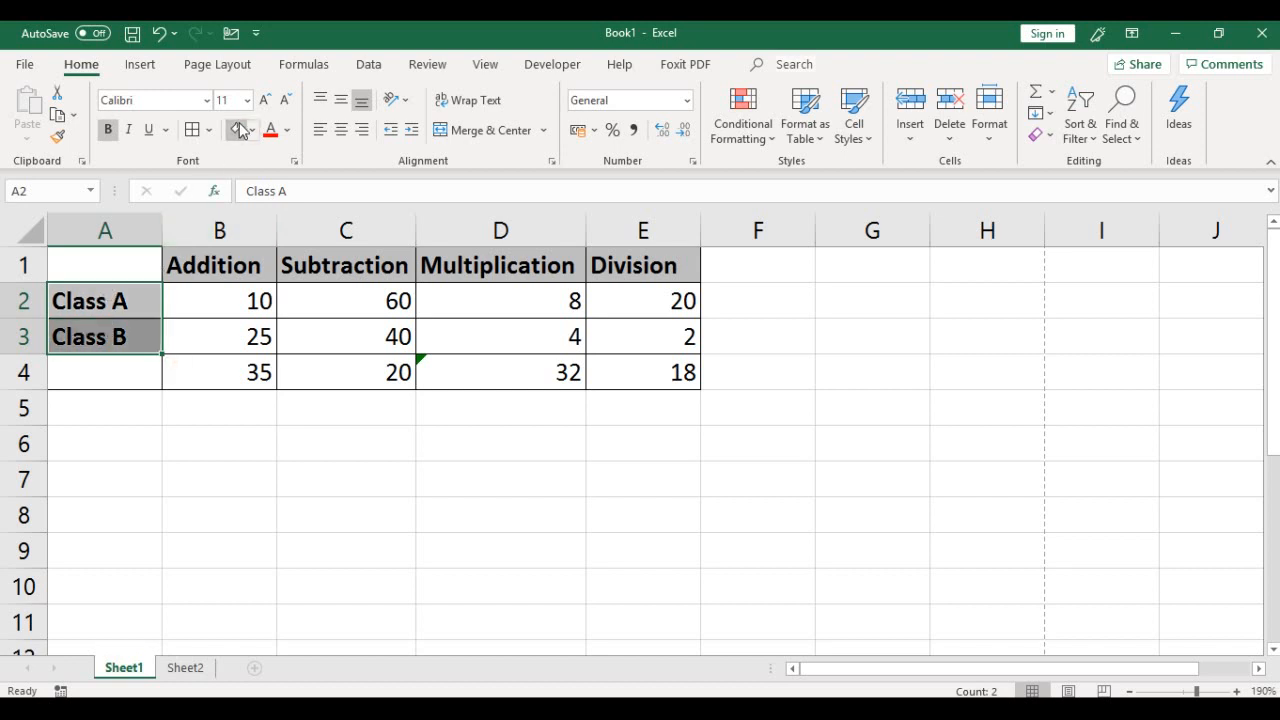
left_click(298, 416)
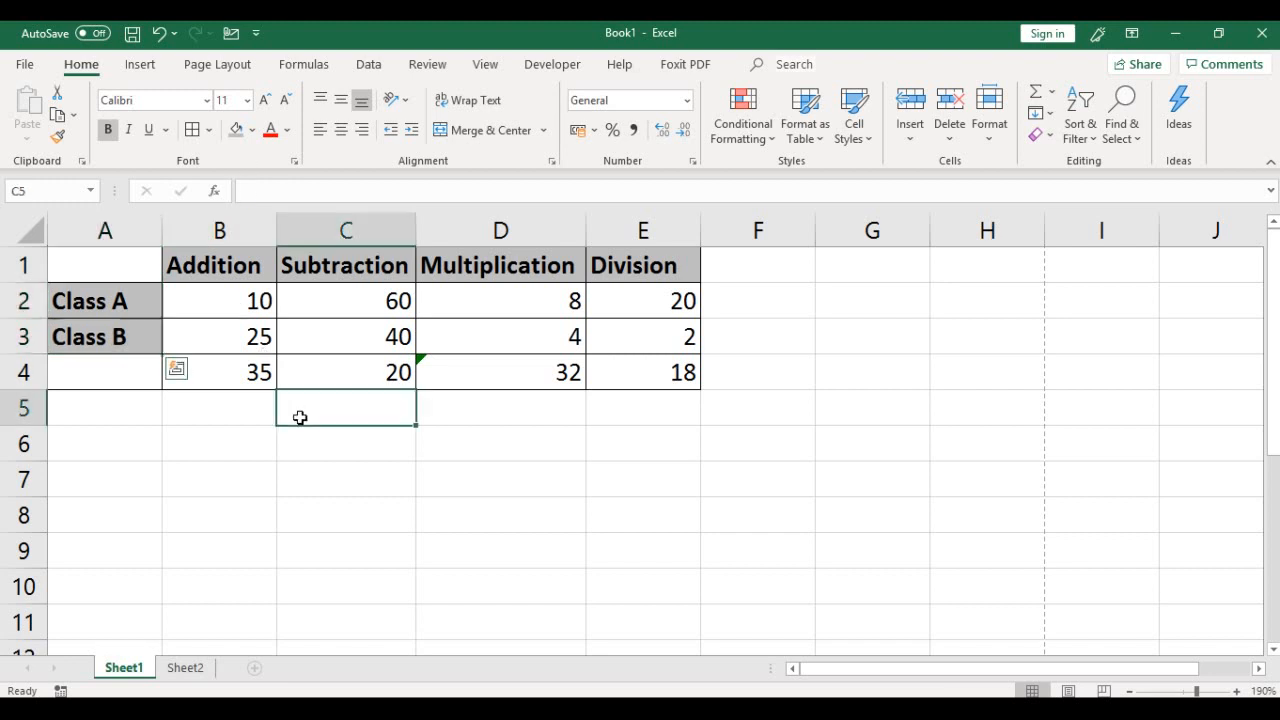
- Review the formula results in row 4 and enter the row label Total in A4
left_click(266, 373)
left_click(316, 372)
left_click(492, 370)
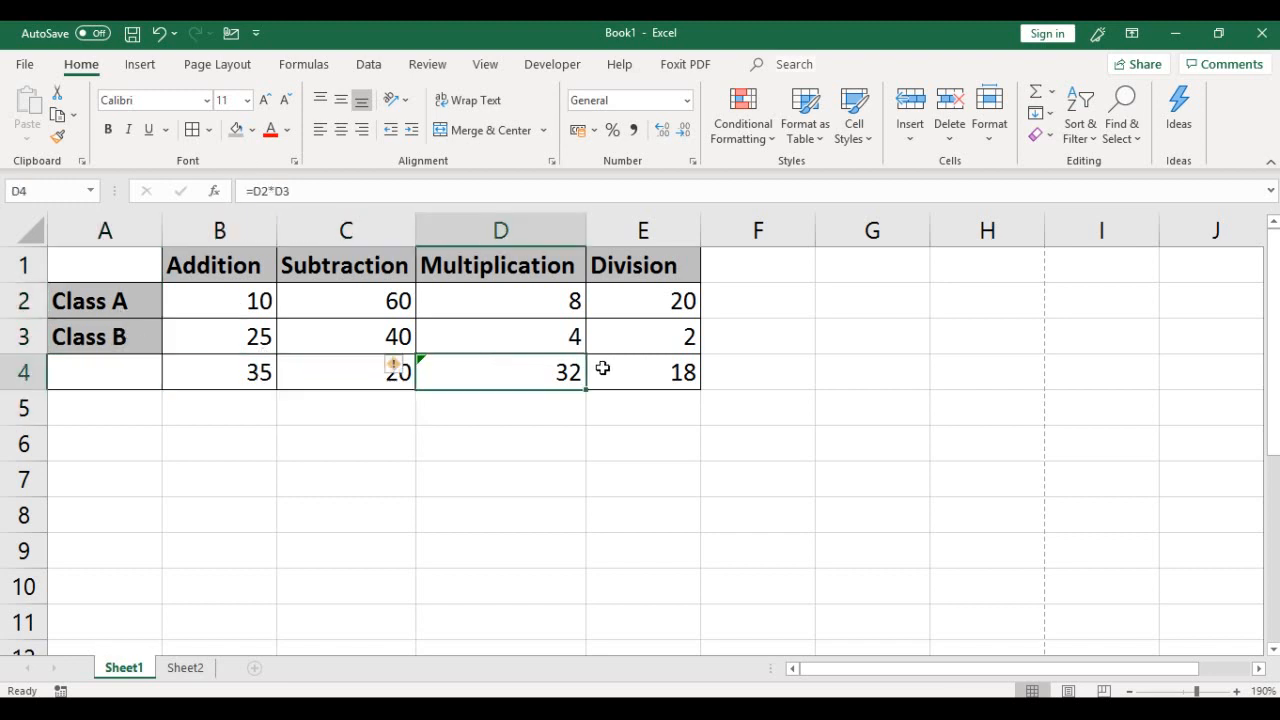
left_click(610, 368)
left_click(120, 374)
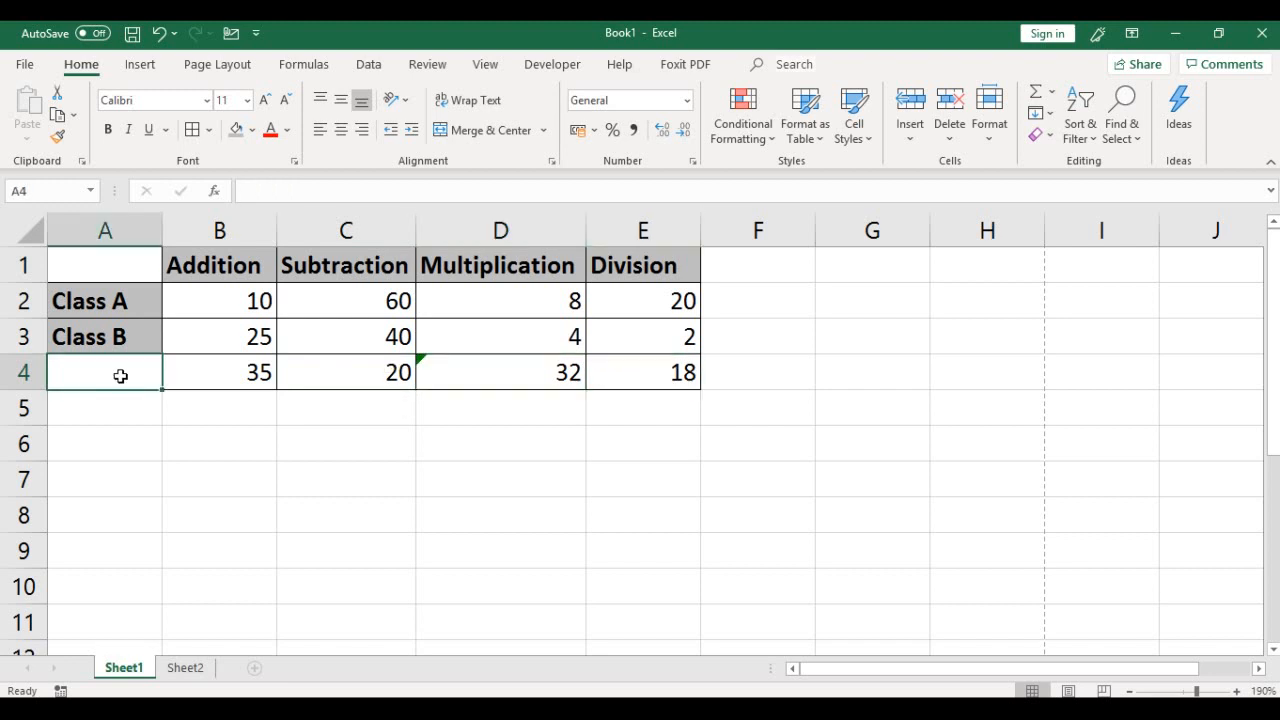
type("Total")
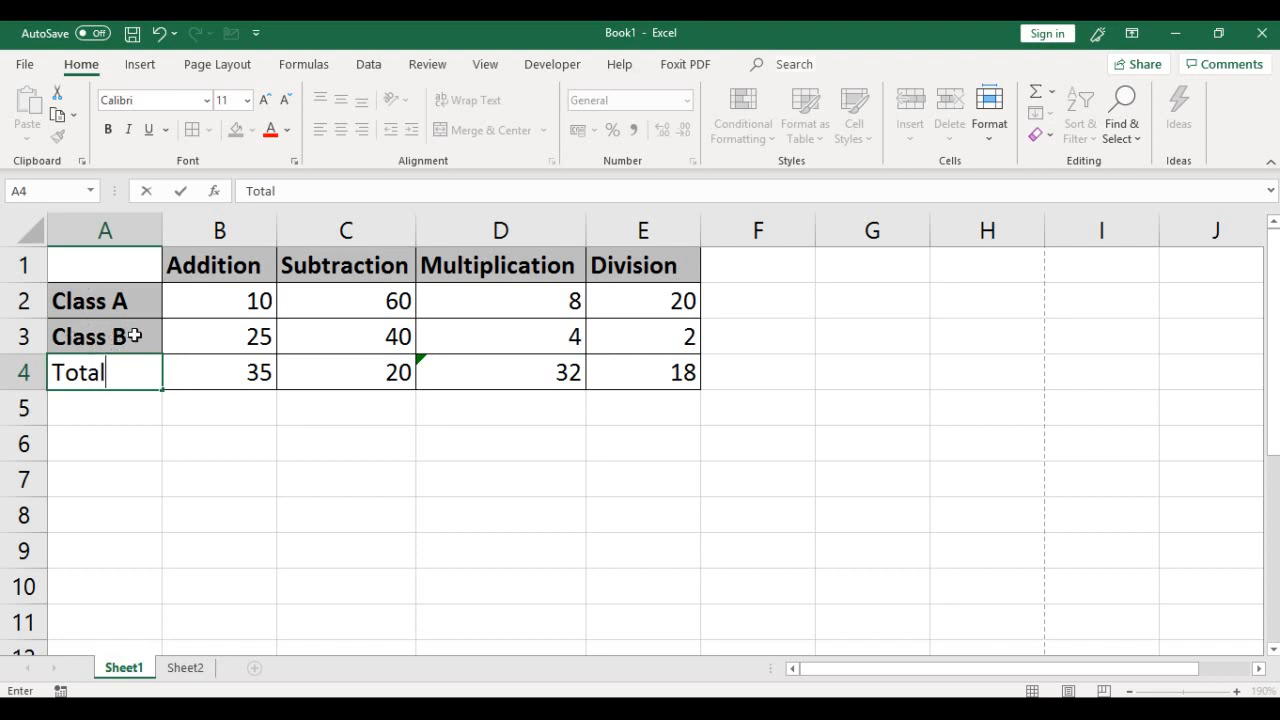
- Copy the formatting of the Class B label onto the Total label in A4 with Format Painter
left_click(118, 337)
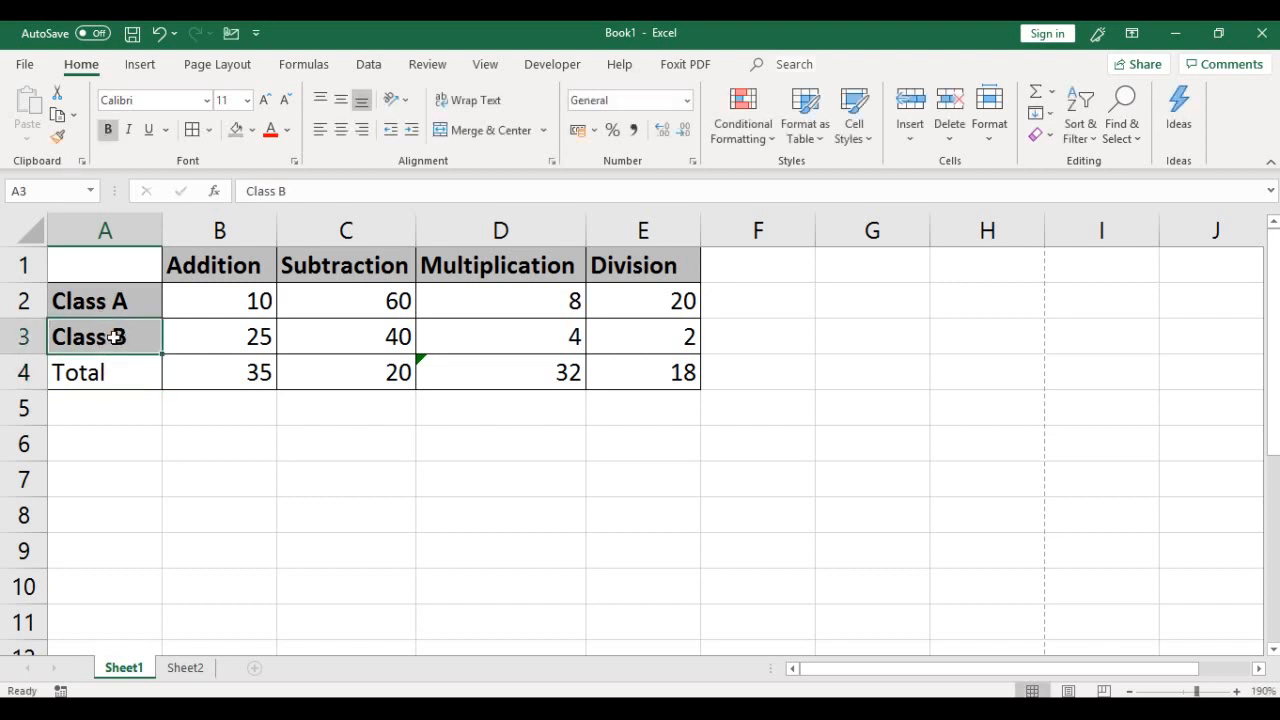
left_click(57, 136)
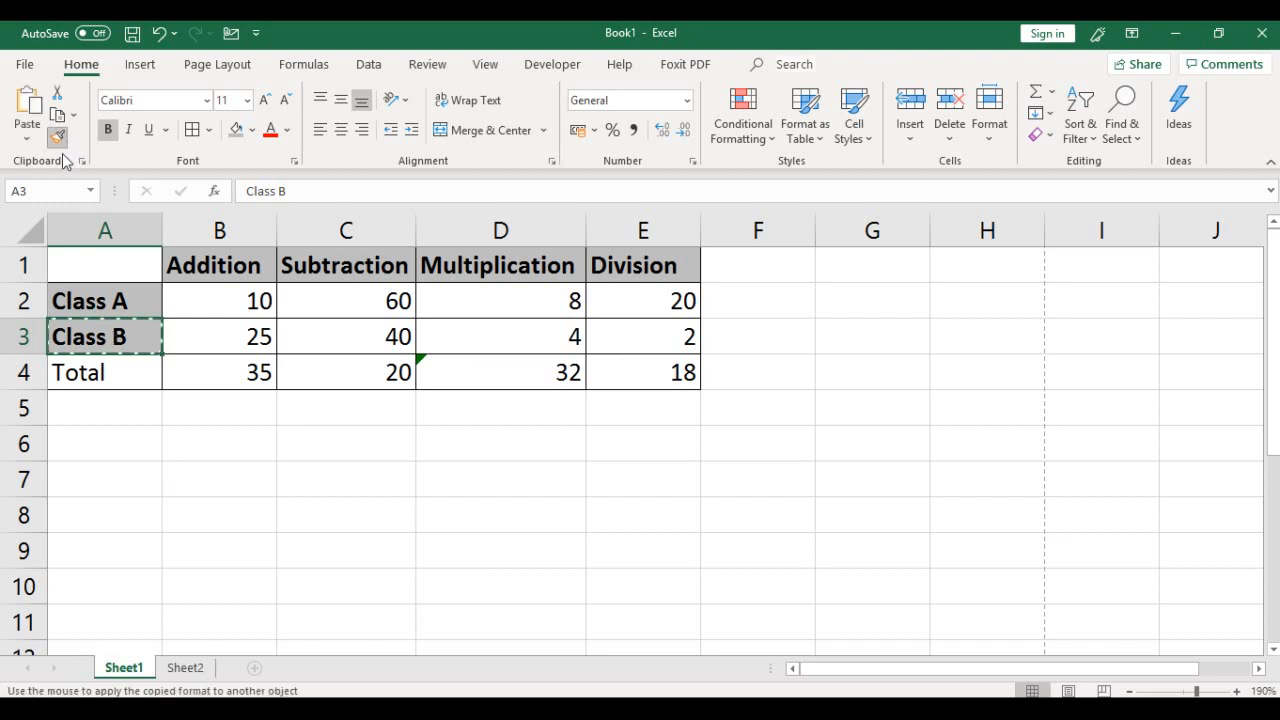
left_click(100, 374)
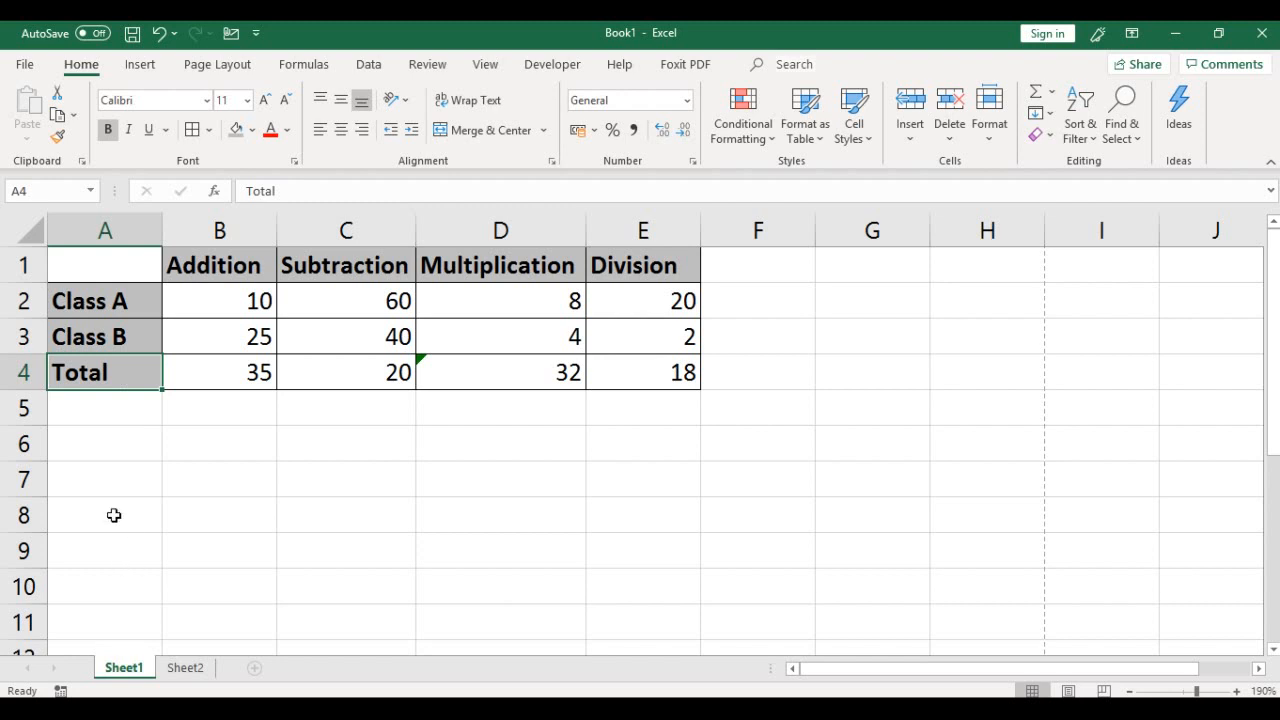
left_click(196, 459)
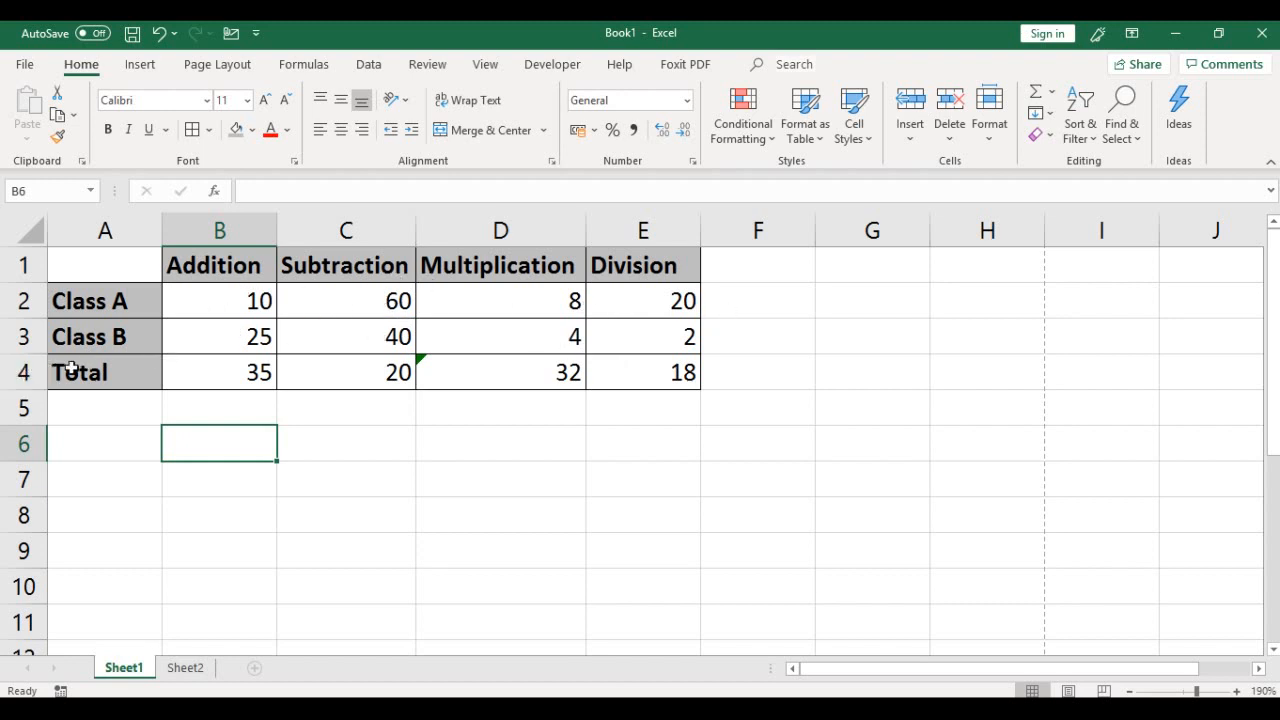
- Apply a Thick Bottom Border to the Total row, range A4:E4
left_click_drag(76, 370, 636, 374)
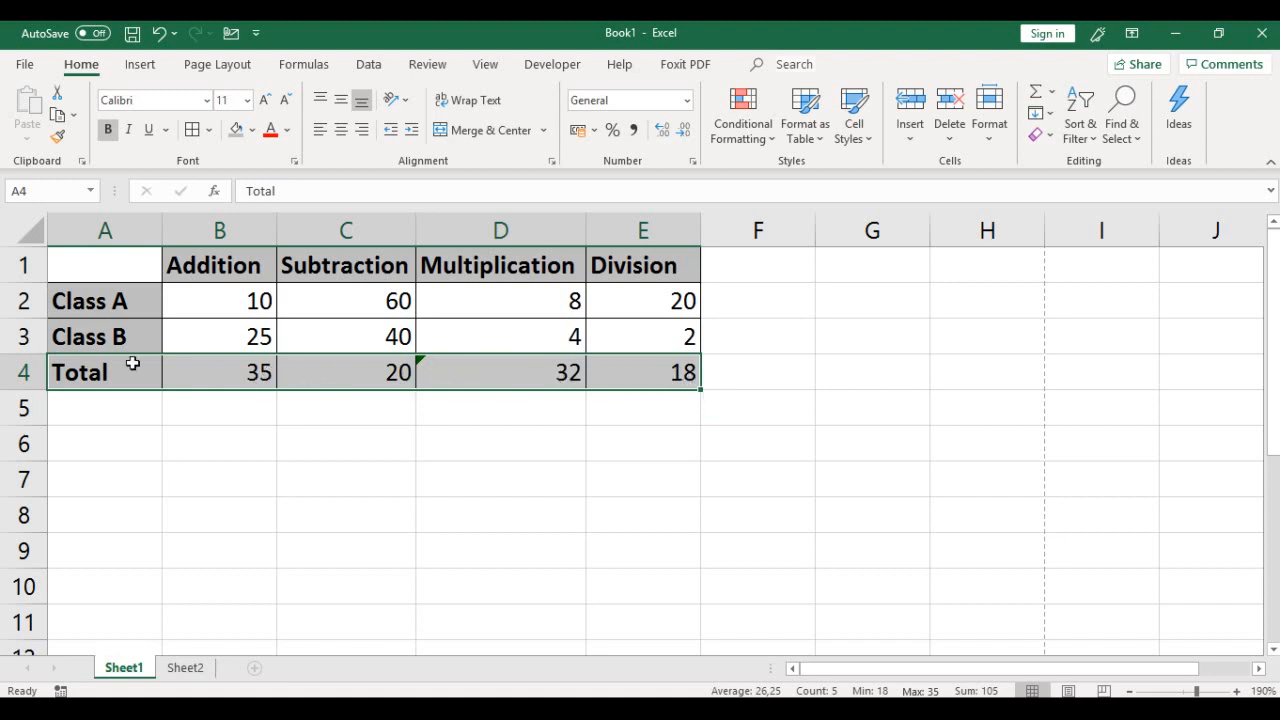
left_click(209, 131)
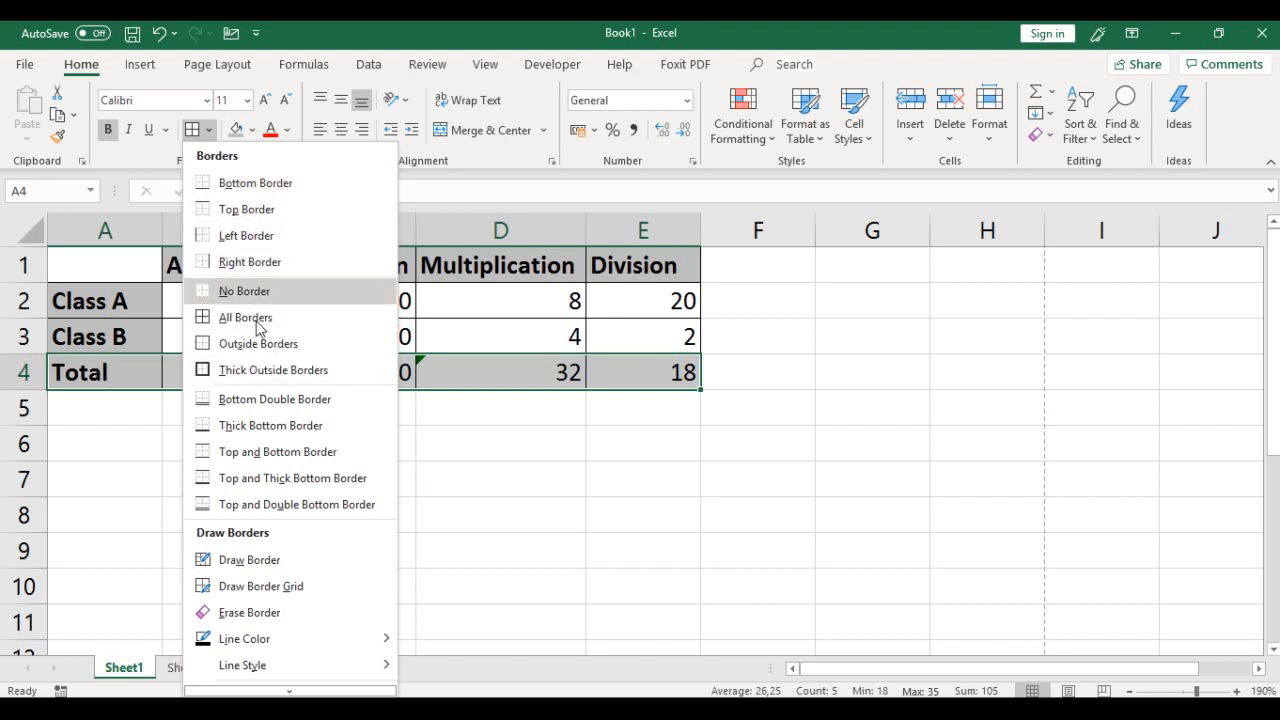
left_click(255, 428)
left_click(505, 455)
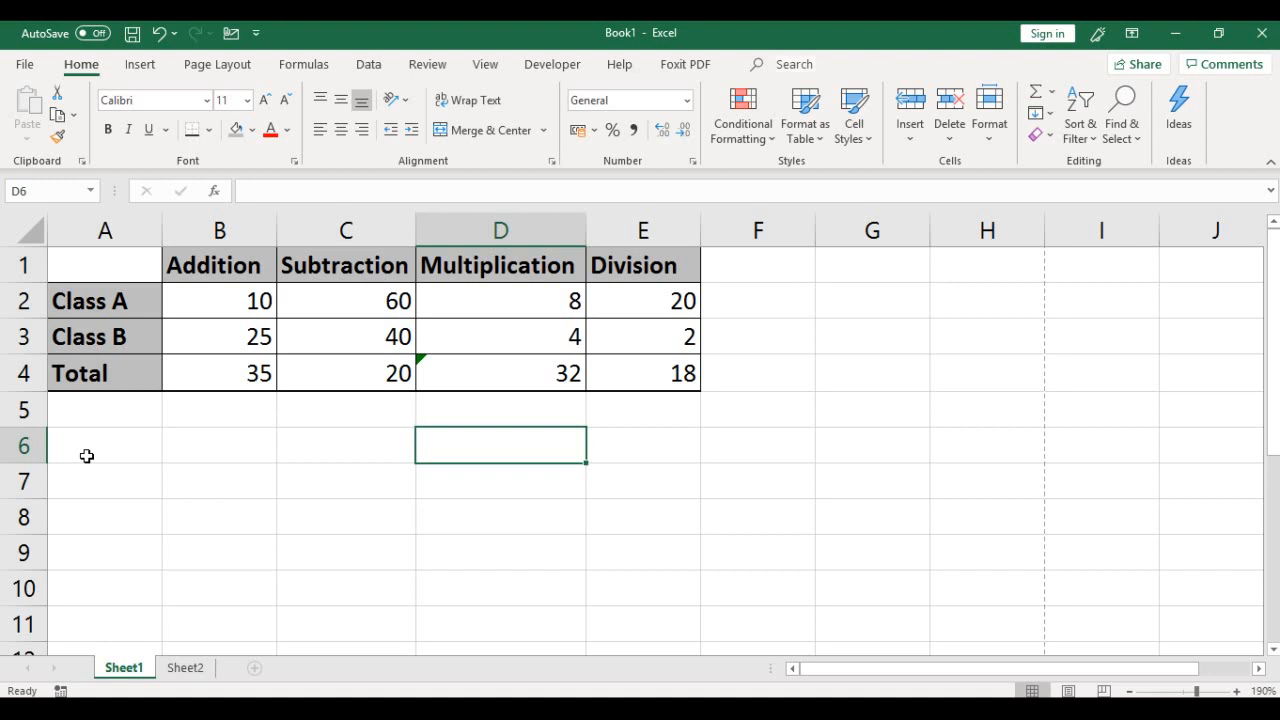
- Apply the same Thick Bottom Border to the Class B row, range A3:E3, to set off the Total row
left_click(25, 337)
left_click(504, 422)
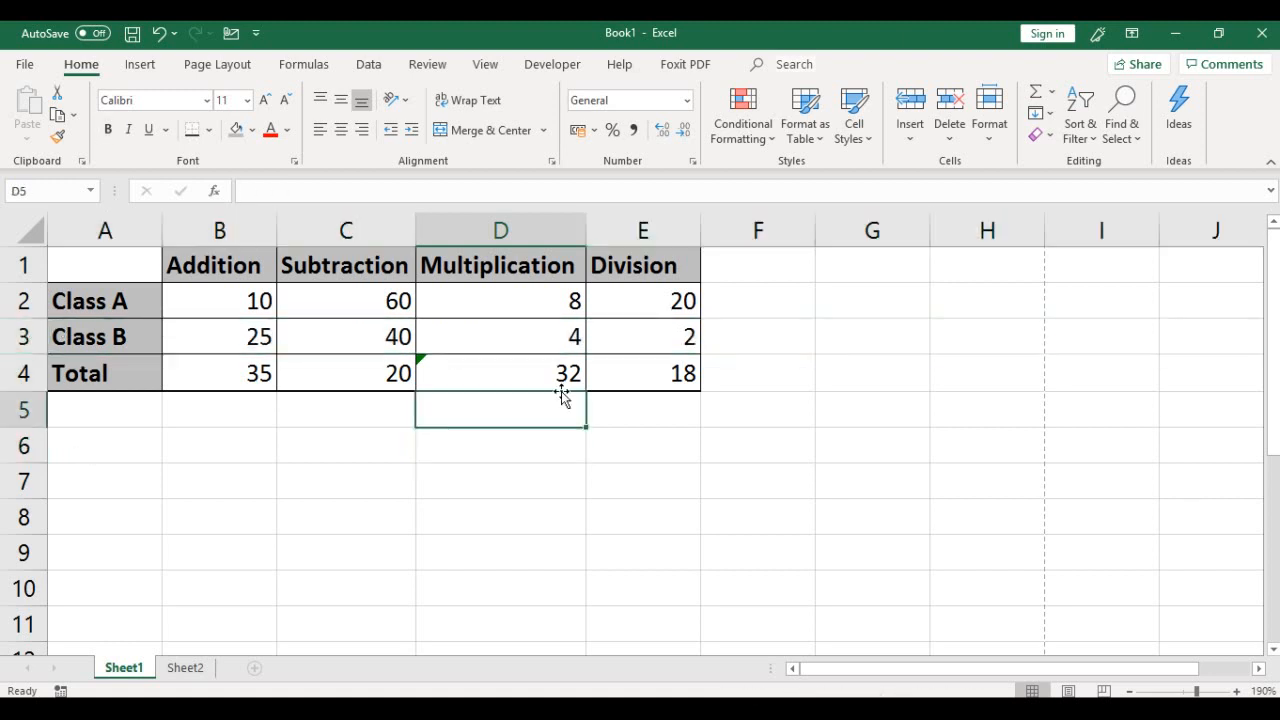
left_click(530, 372)
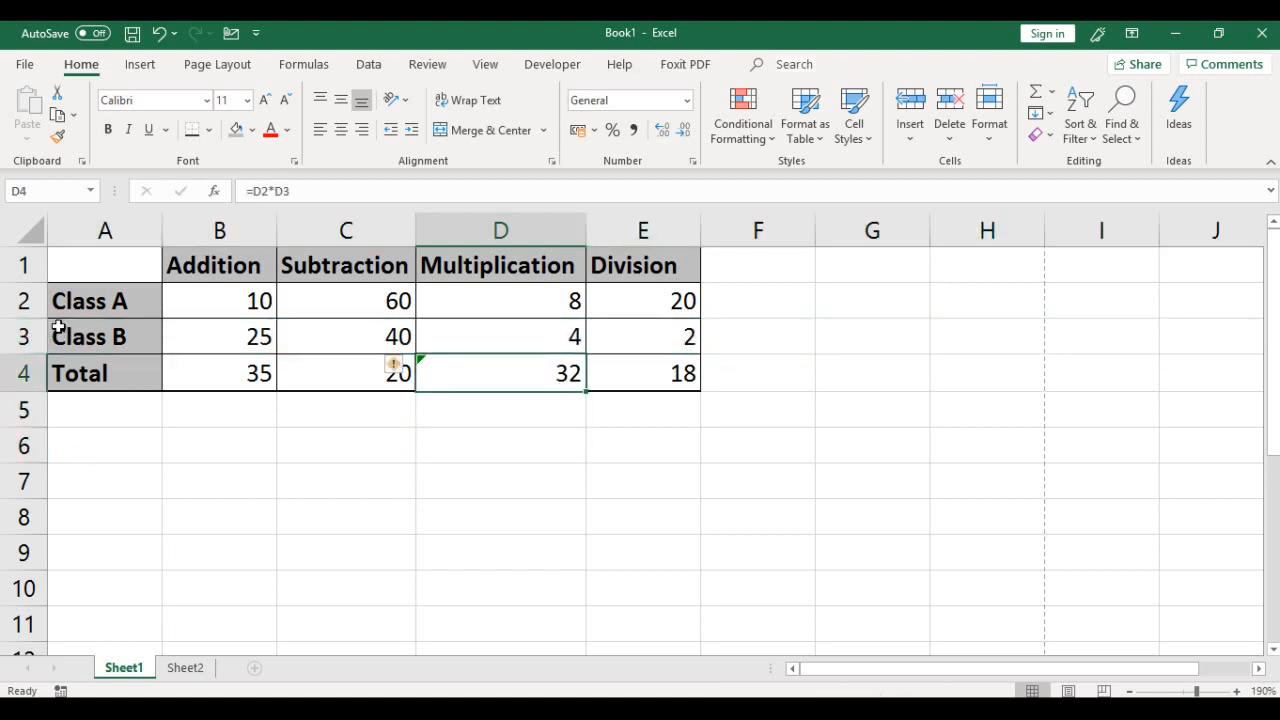
left_click_drag(60, 329, 631, 340)
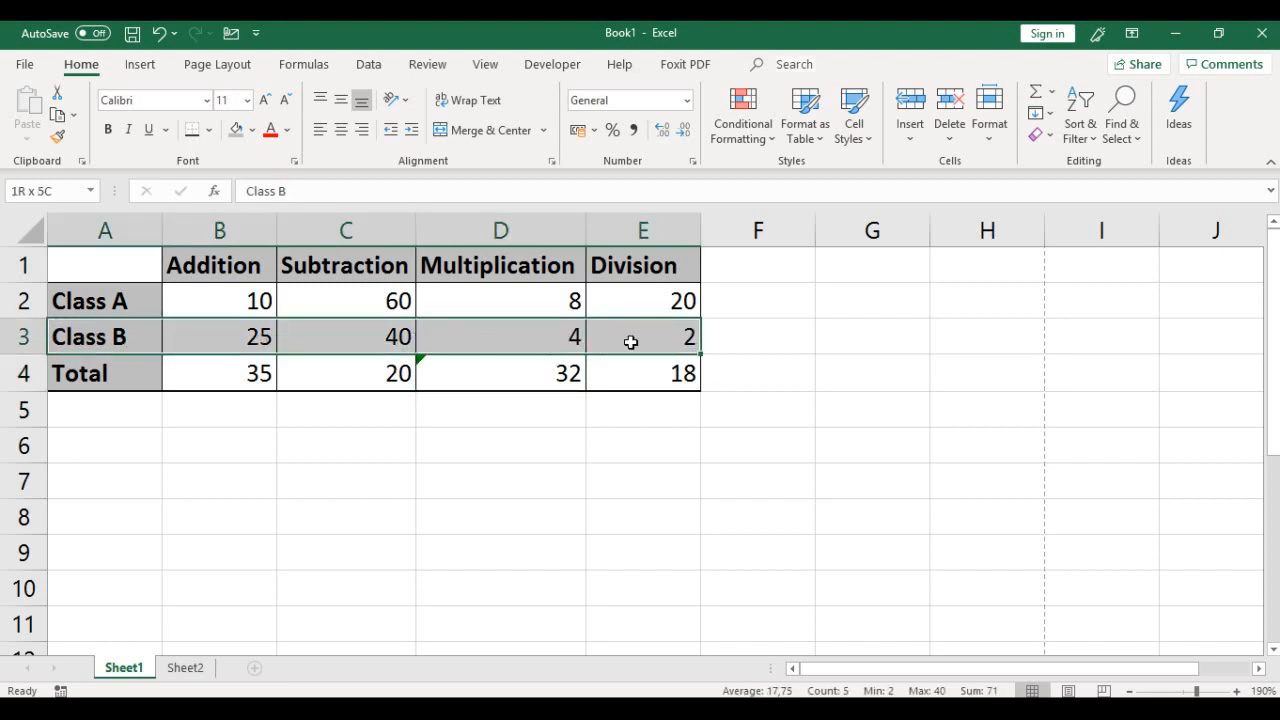
left_click(192, 133)
left_click(345, 548)
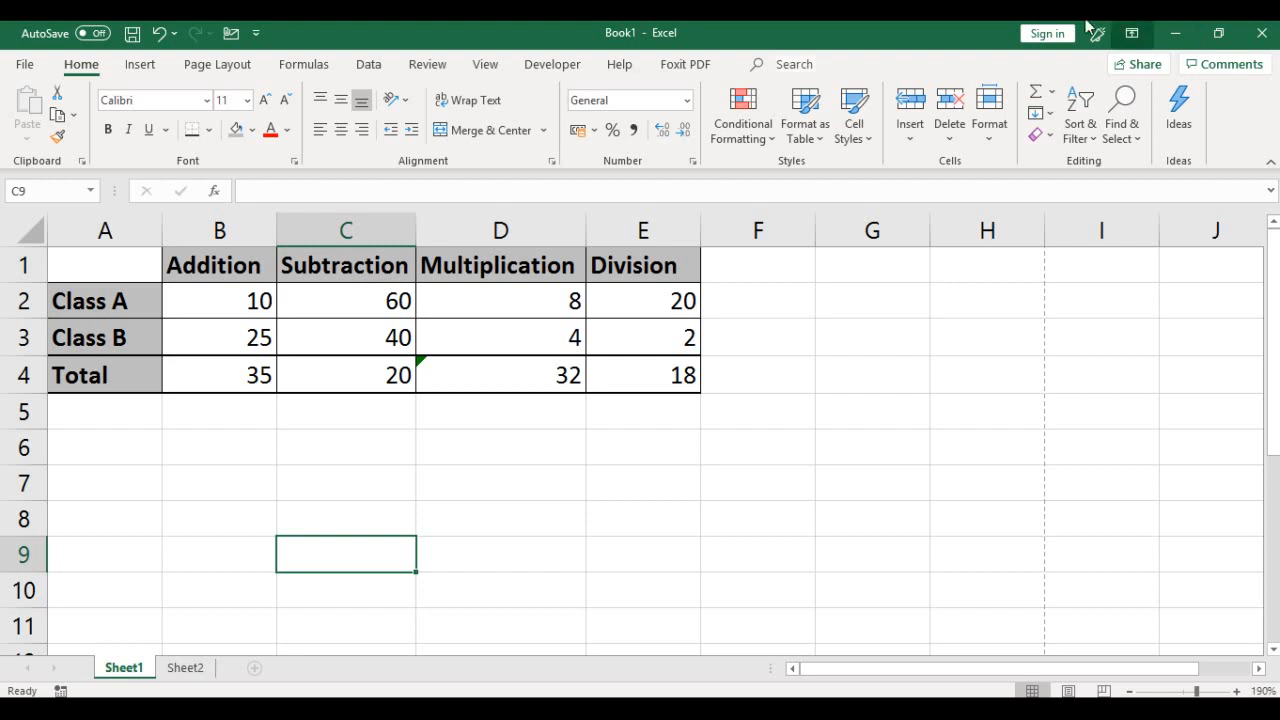
left_click(571, 49)
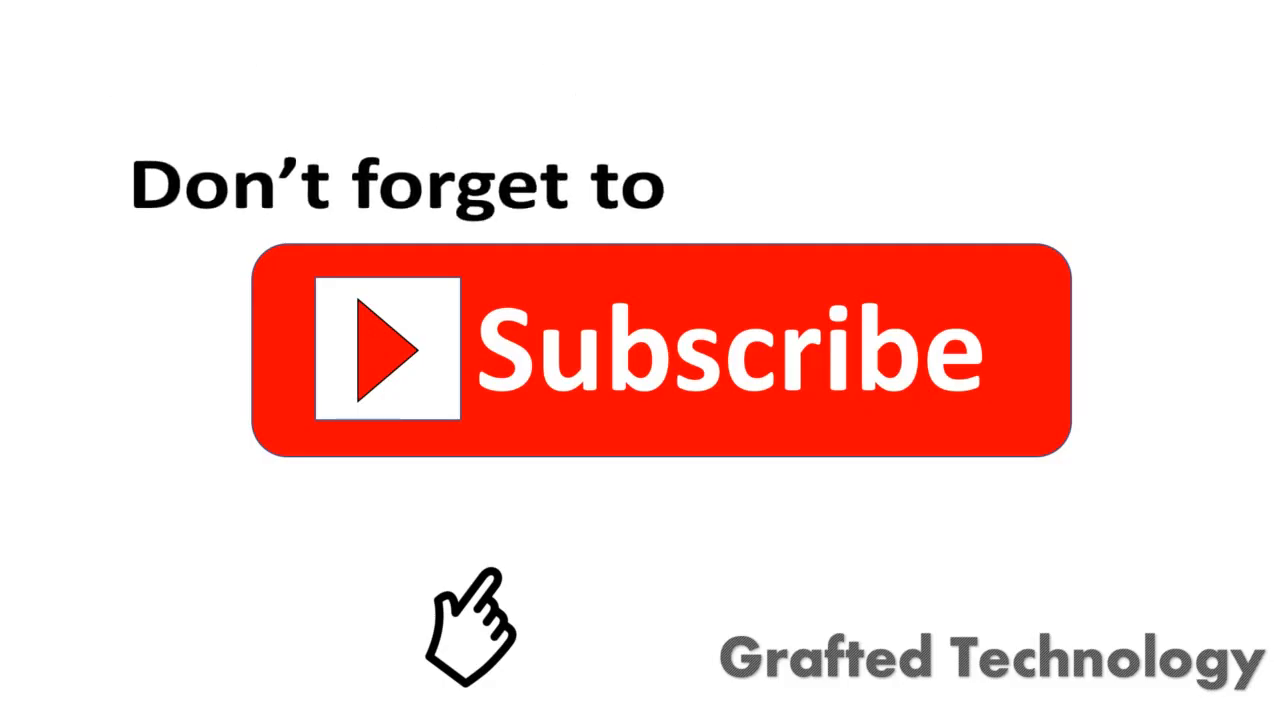